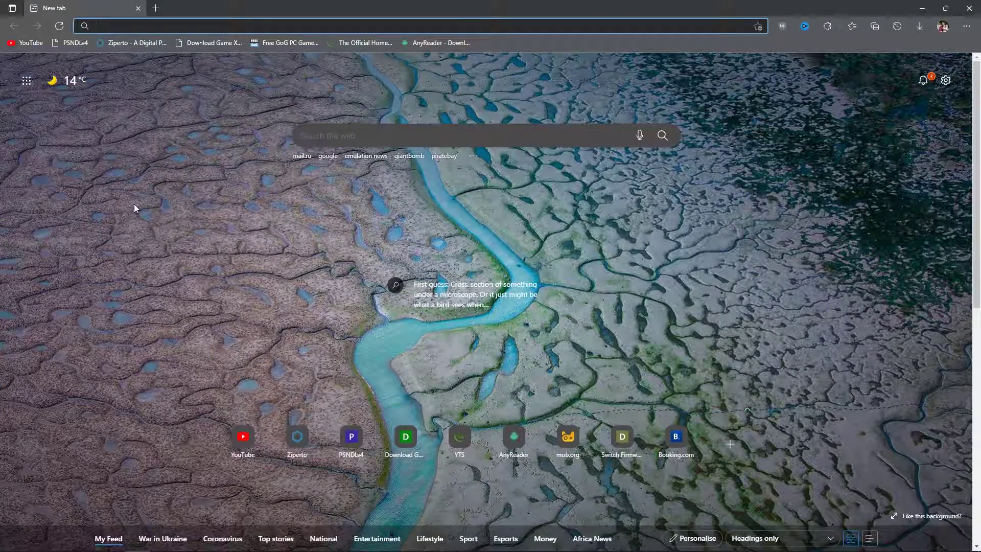
Step: Search the web for pcsx2 and open the download page of the official PCSX2 site
left_click(342, 134)
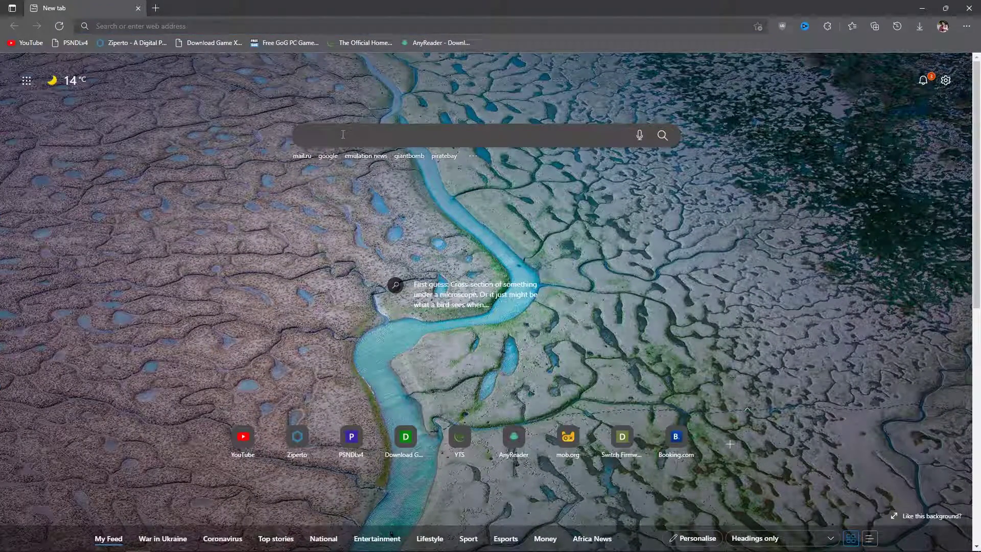
type("pcsx2")
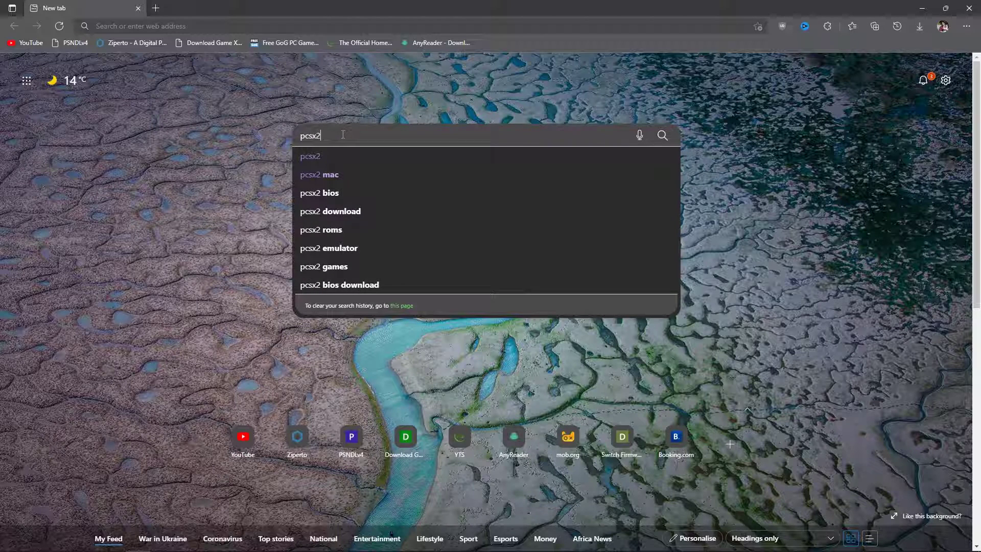
key("Return")
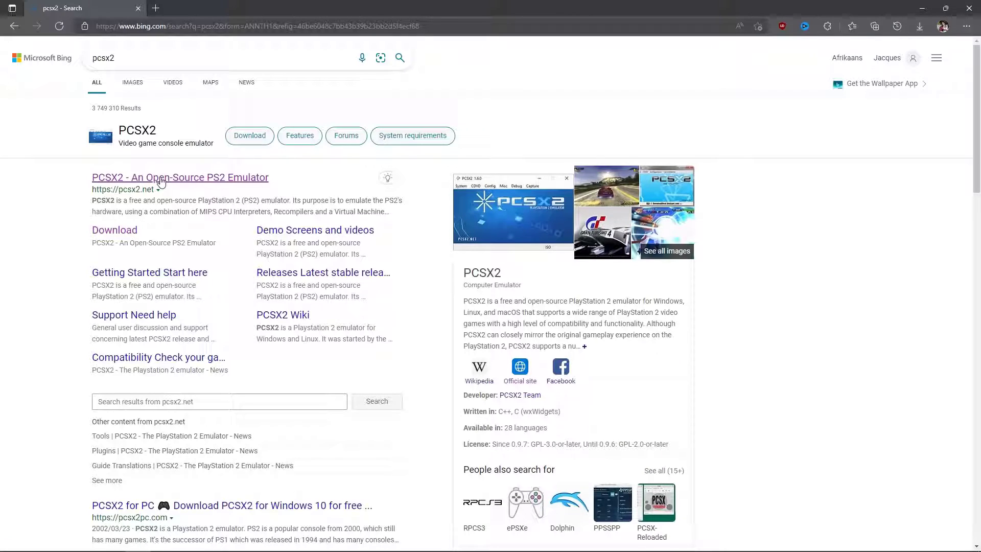
left_click(153, 179)
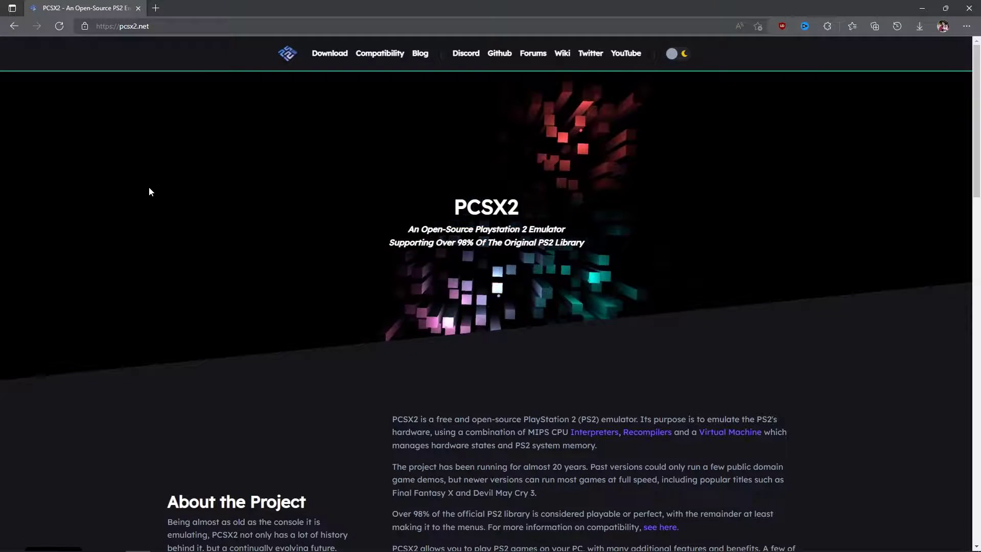
left_click(327, 57)
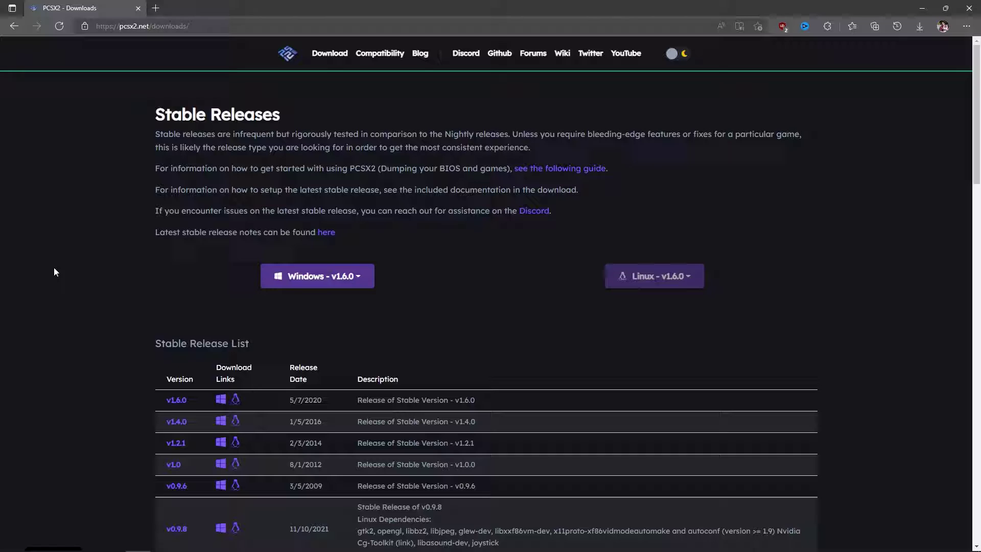
Step: Download the Windows 64bit - AVX2 build of nightly release v1.7.2613
scroll(47, 287, "down", 5)
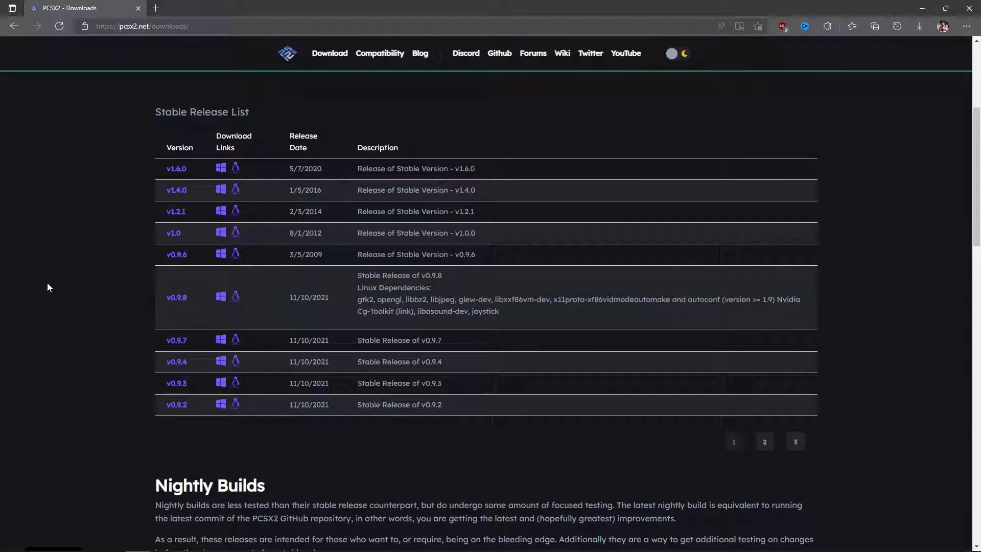
scroll(47, 287, "down", 7)
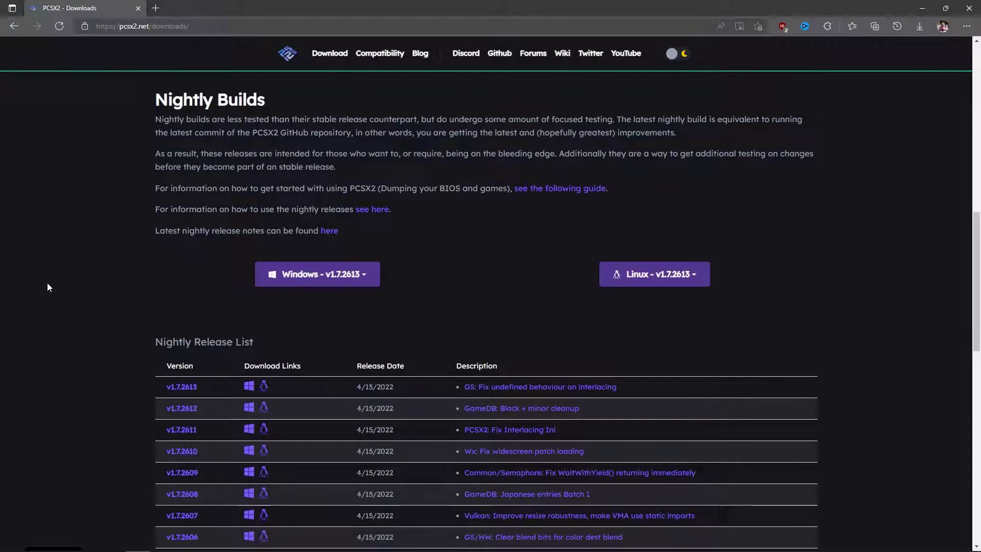
scroll(48, 287, "down", 3)
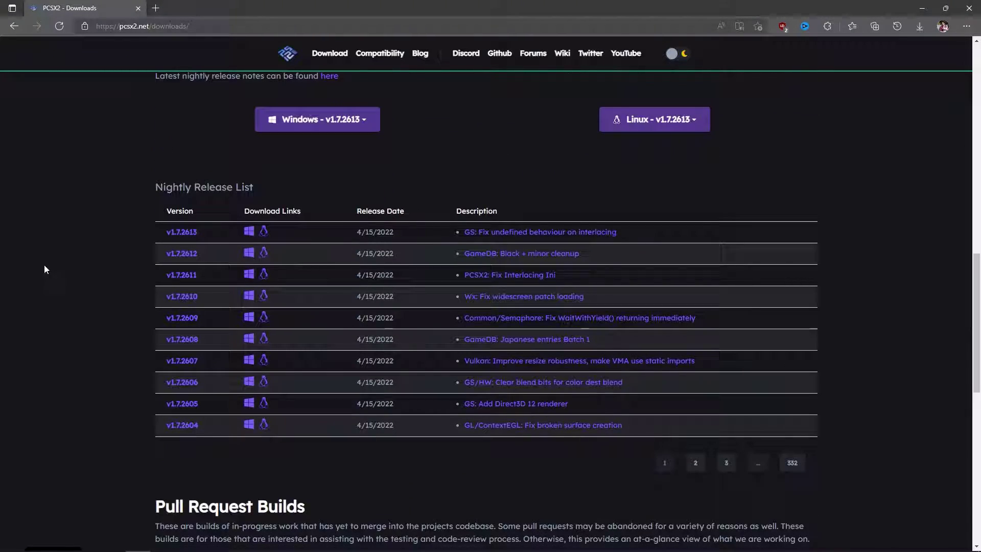
left_click(251, 234)
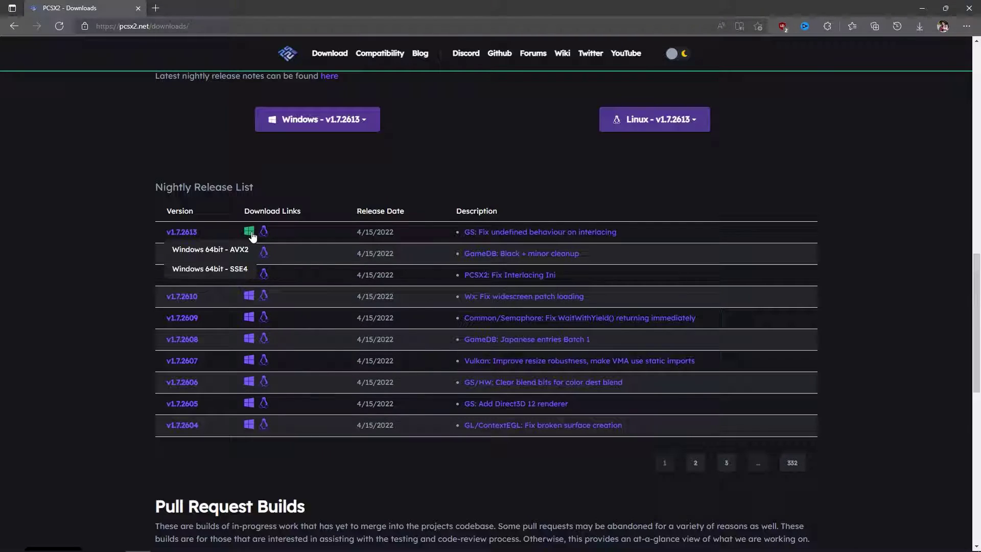
left_click(185, 253)
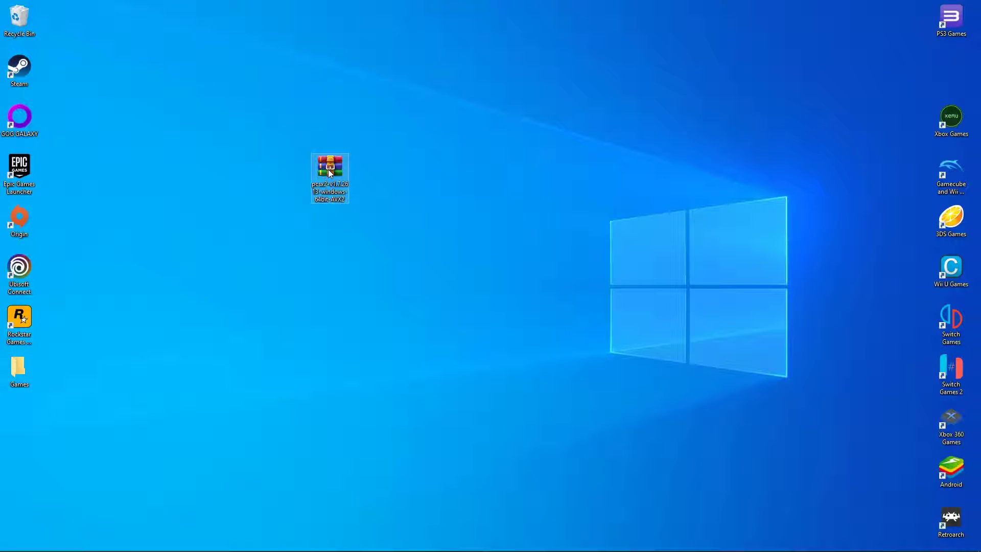
Step: Open the downloaded PCSX2 archive and create a desktop folder named PCSX2
double_click(329, 172)
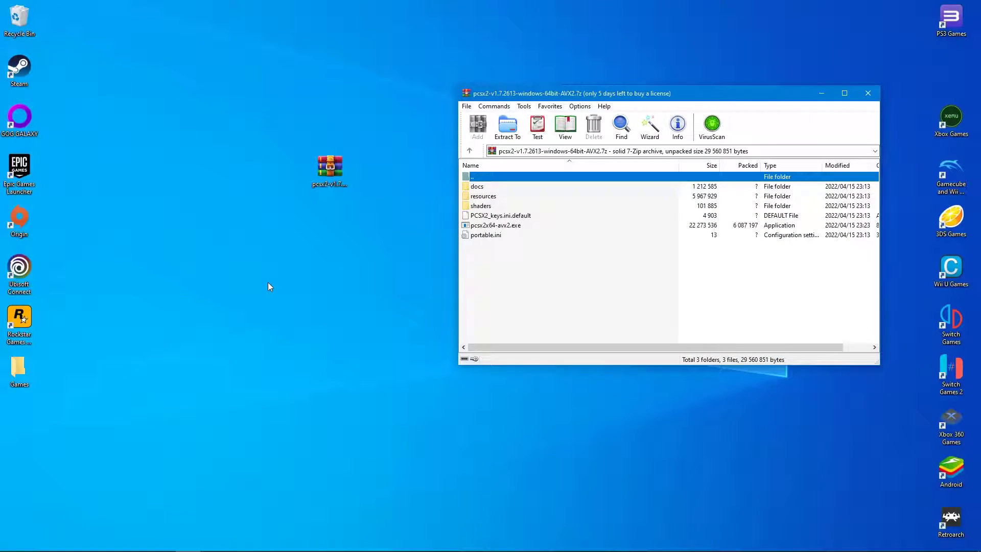
right_click(268, 283)
mouse_move(307, 381)
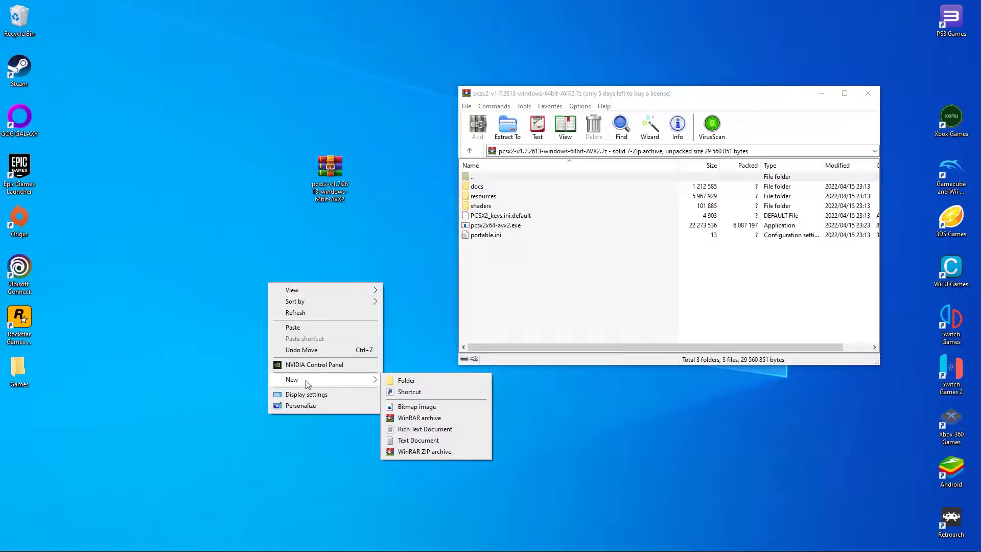
left_click(406, 381)
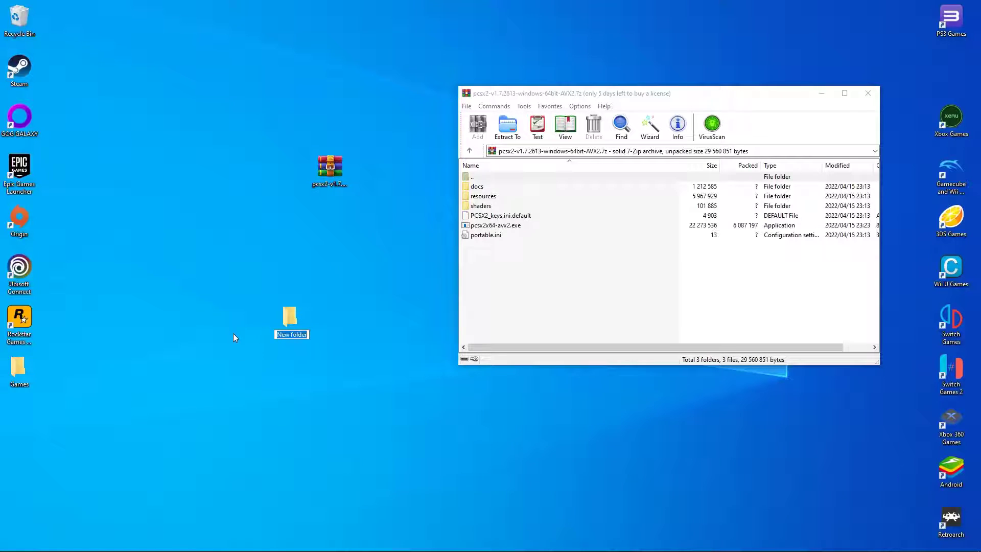
type("PCSX2")
key("Return")
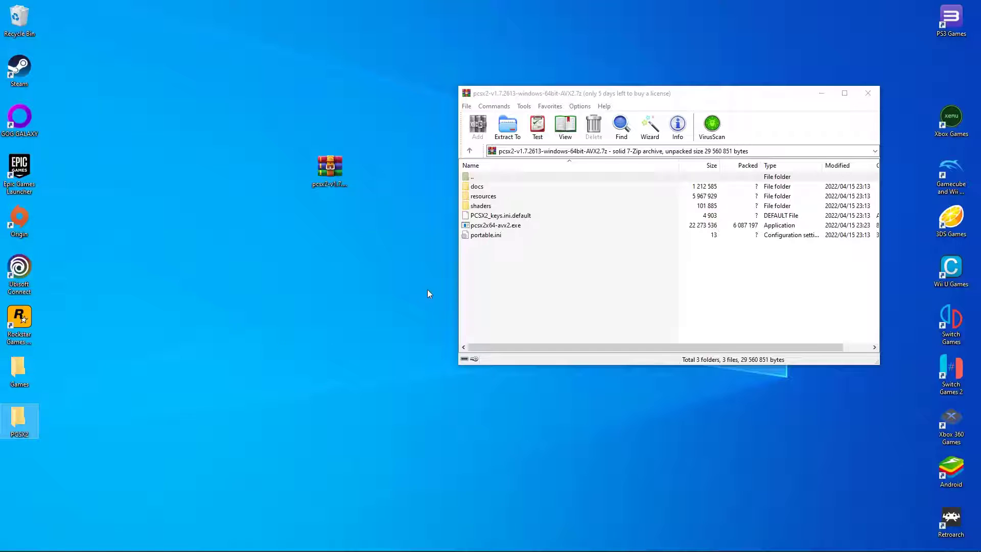
Step: Extract all the archive's files and folders into the desktop PCSX2 folder, then delete the downloaded archive
left_click(481, 187)
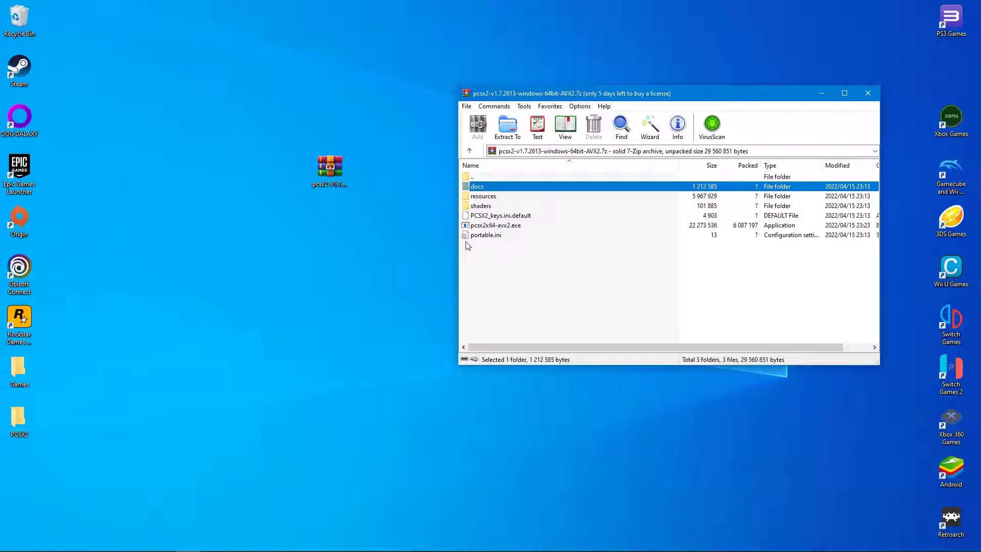
left_click(488, 236, "shift")
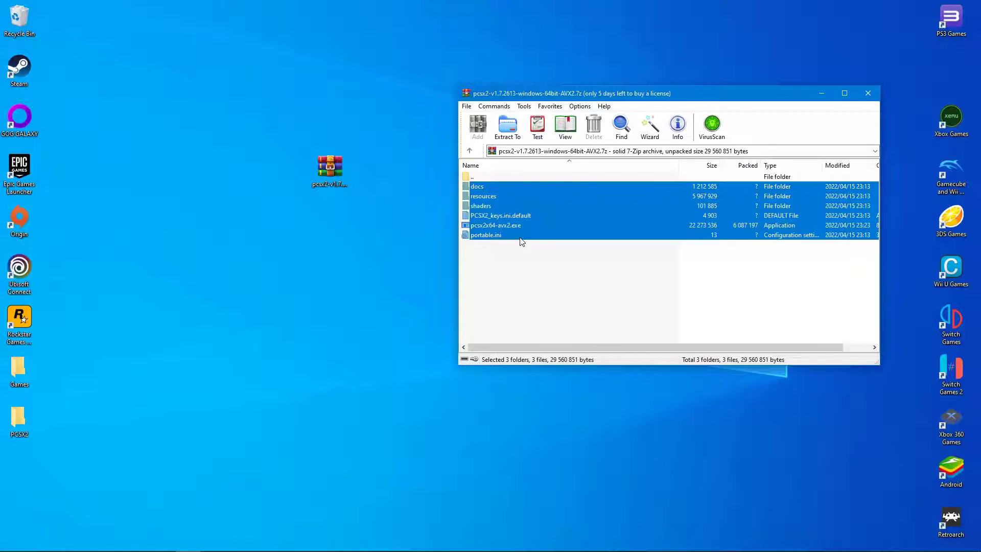
left_click_drag(574, 214, 19, 421)
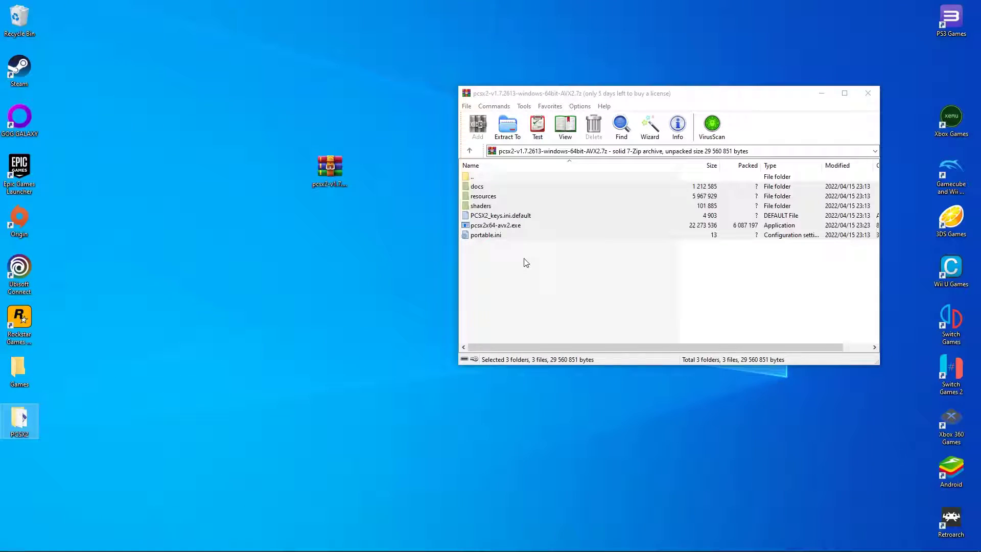
left_click(869, 91)
left_click(331, 170)
key("Delete")
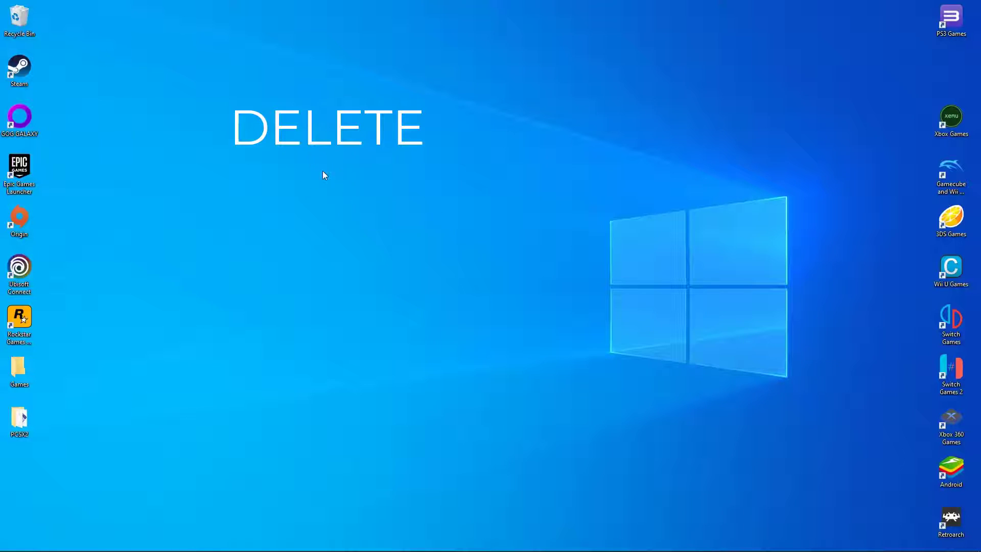
Step: Move the PCSX2 folder from the desktop to the root of Local Disk (C:)
left_click_drag(19, 420, 371, 225)
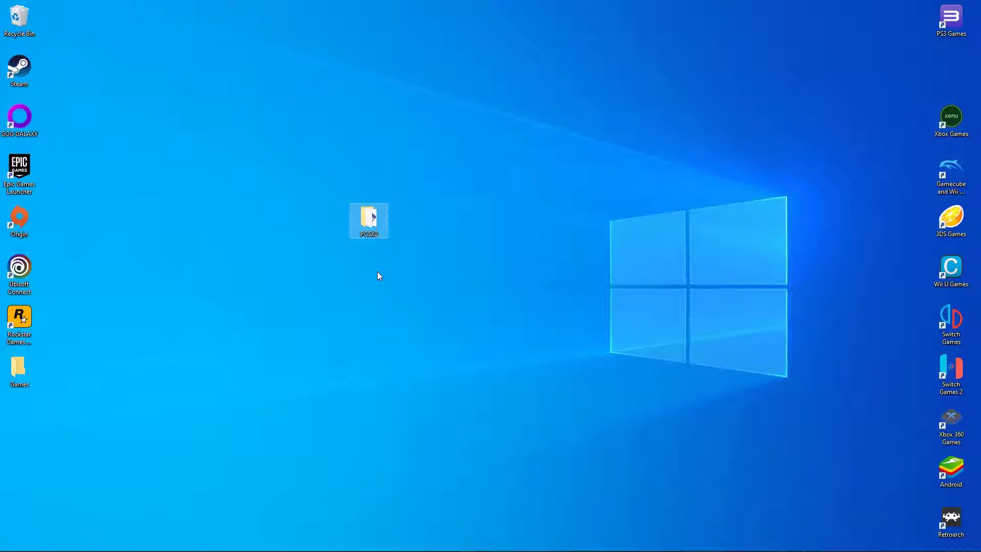
left_click(62, 542)
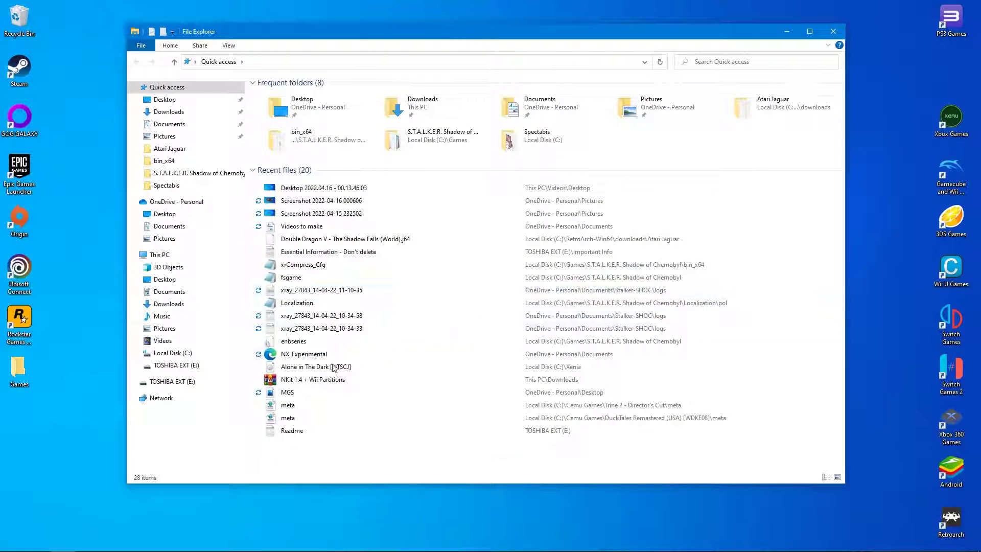
left_click(173, 353)
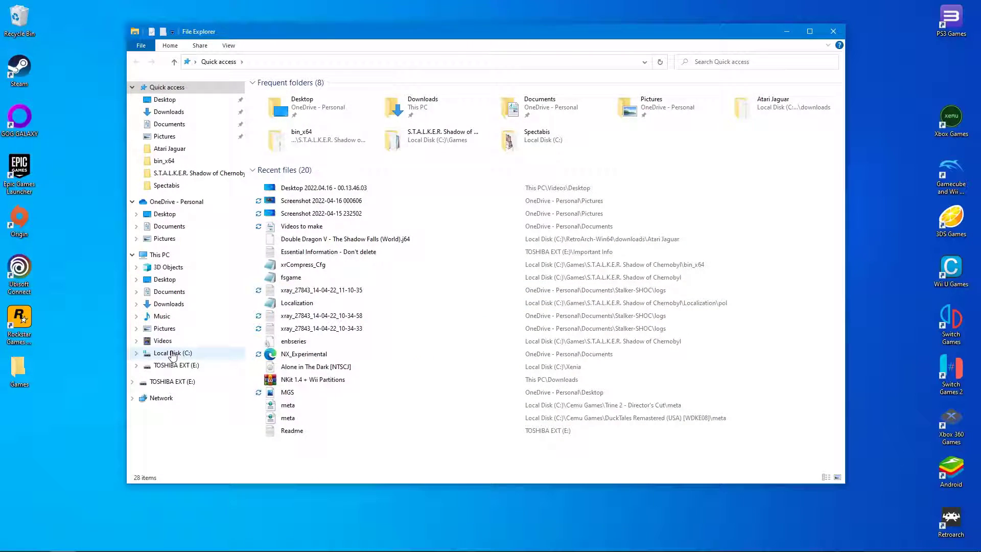
left_click_drag(369, 37, 668, 43)
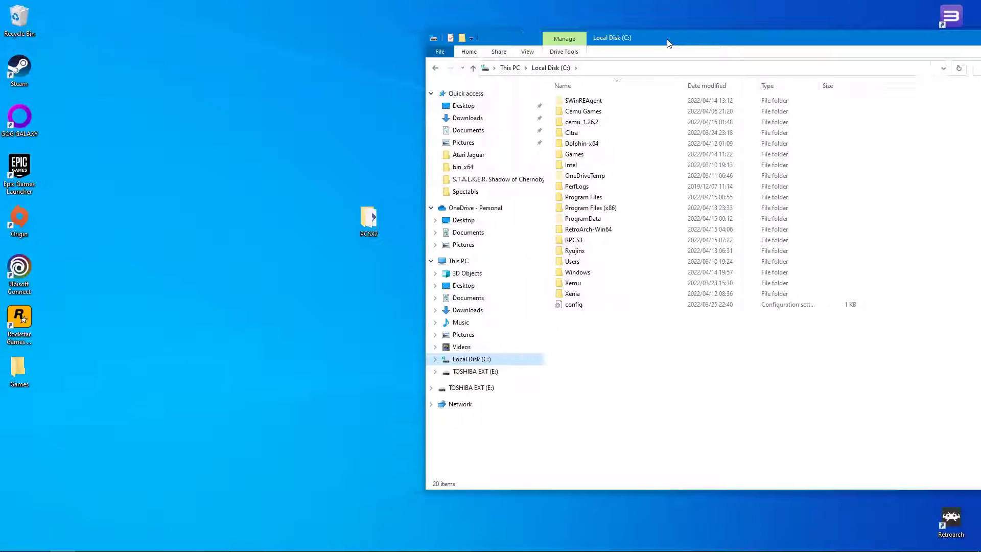
left_click(377, 227)
left_click_drag(377, 226, 606, 354)
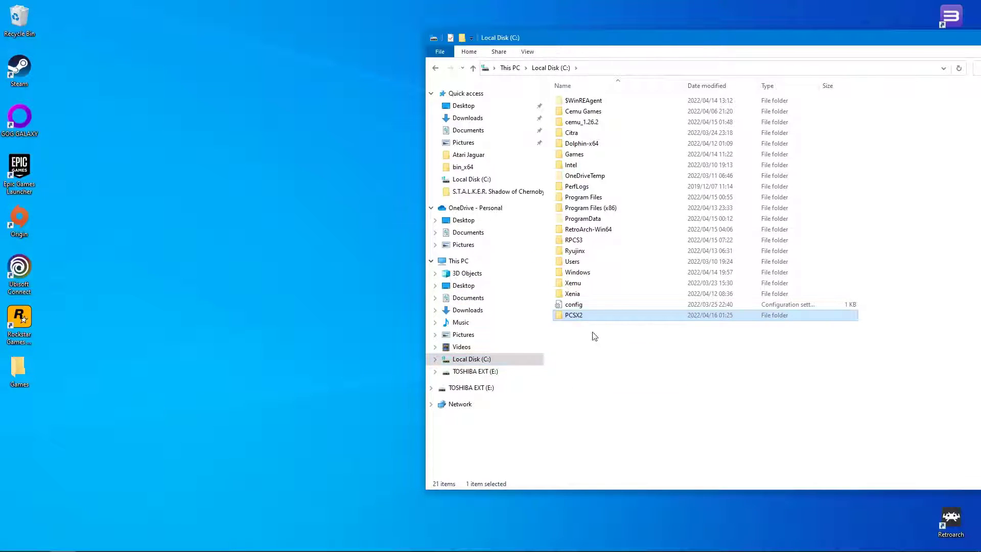
Step: Create a desktop shortcut to pcsx2x64-avx2 from C:\PCSX2 and close the folder window
double_click(574, 315)
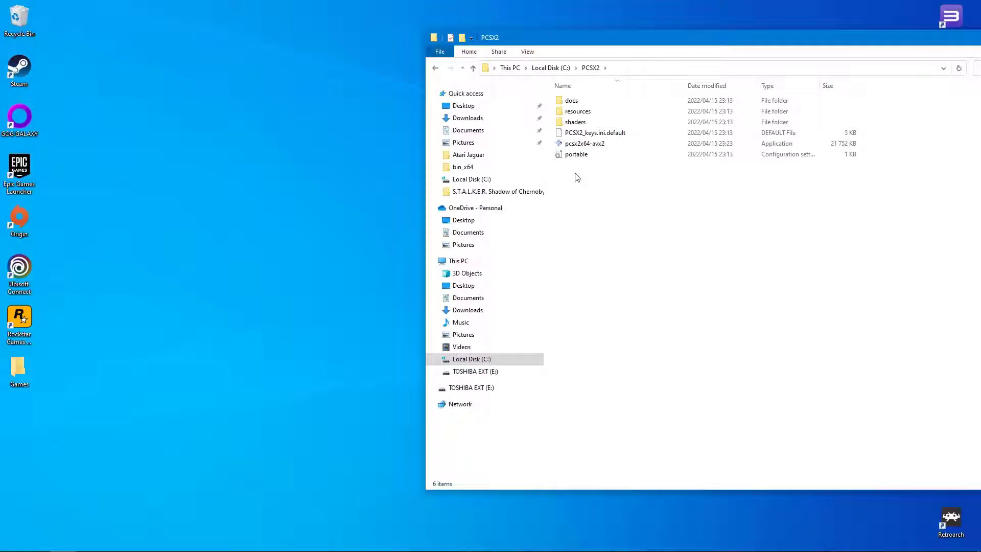
left_click(578, 145)
right_click(578, 145)
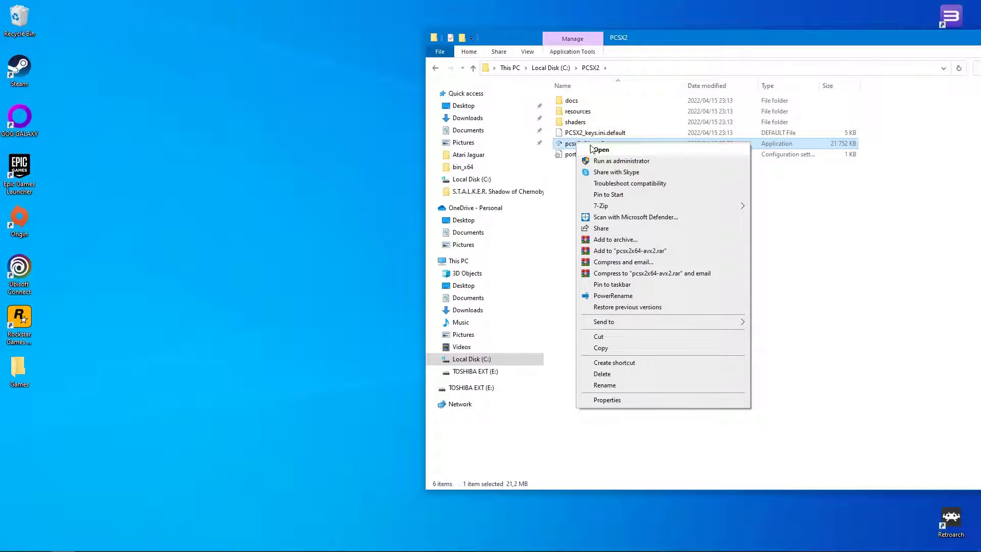
mouse_move(643, 322)
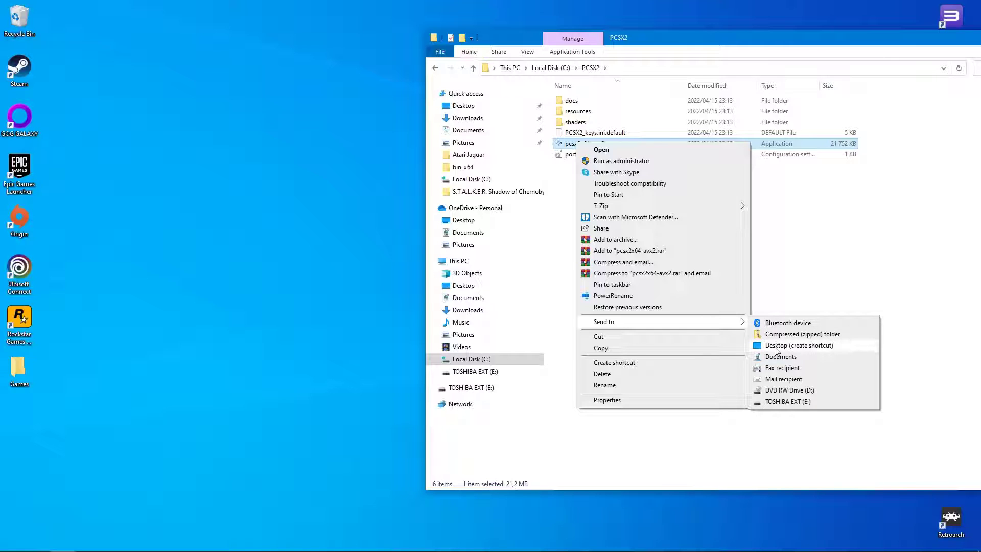
left_click(776, 345)
left_click_drag(845, 45, 607, 45)
left_click(892, 39)
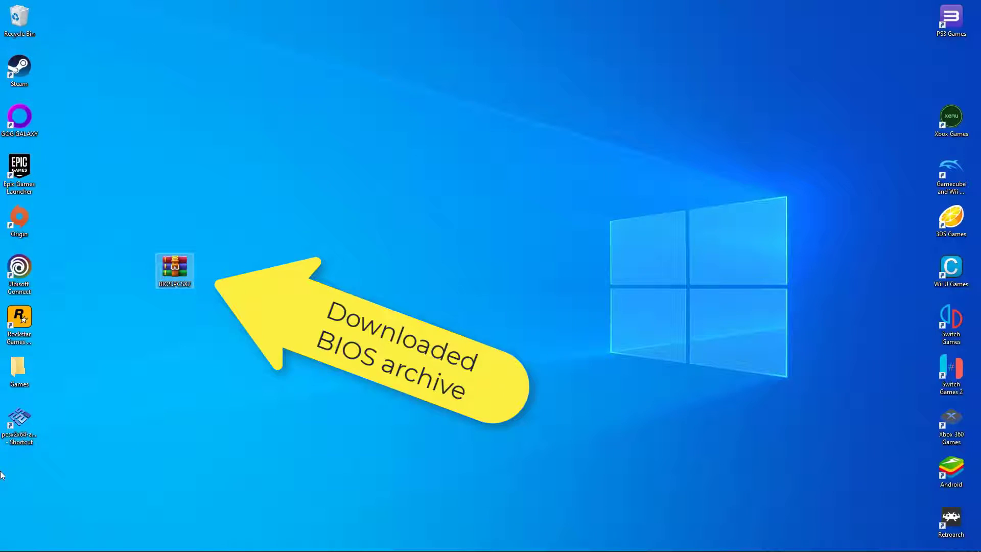
Step: Open the file location of the PCSX2 desktop shortcut and snap its window beside the desktop's BIOS archive
right_click(16, 422)
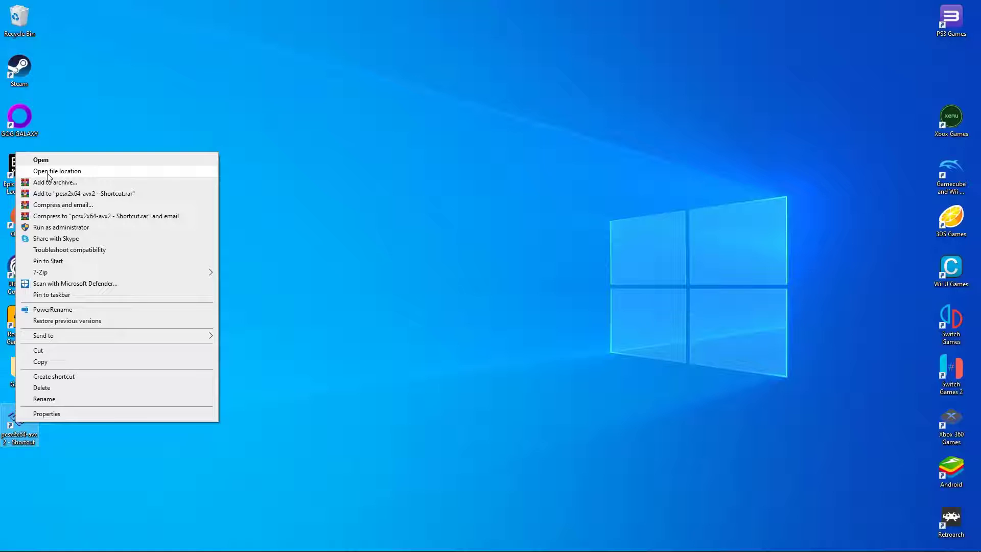
left_click(47, 173)
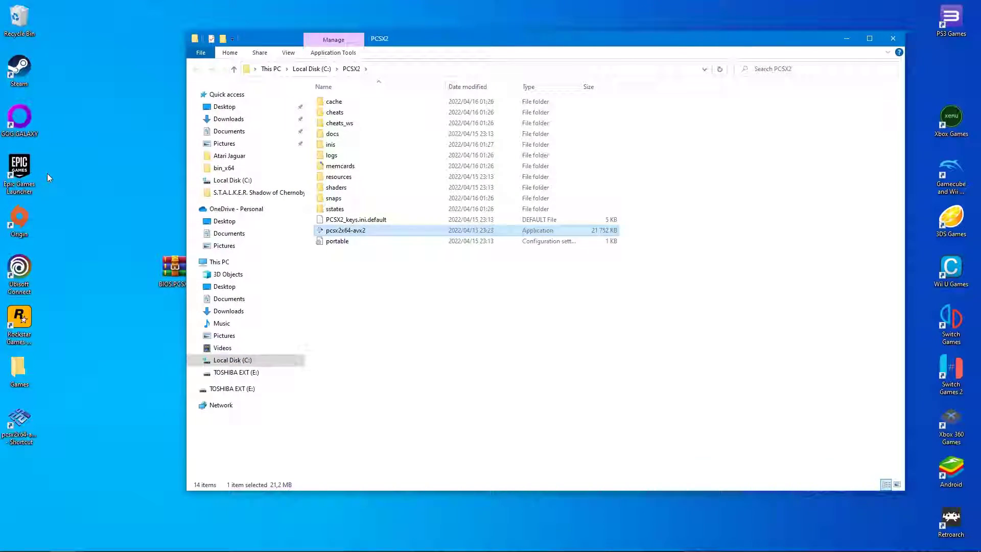
key("super+Right")
left_click(698, 329)
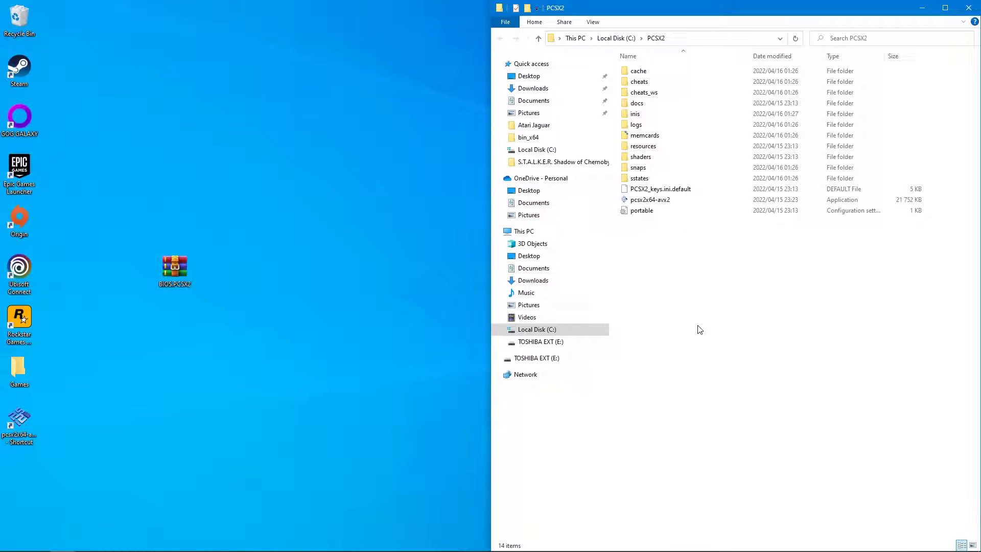
Step: Create a folder named BIOS inside the PCSX2 folder
right_click(700, 329)
mouse_move(736, 449)
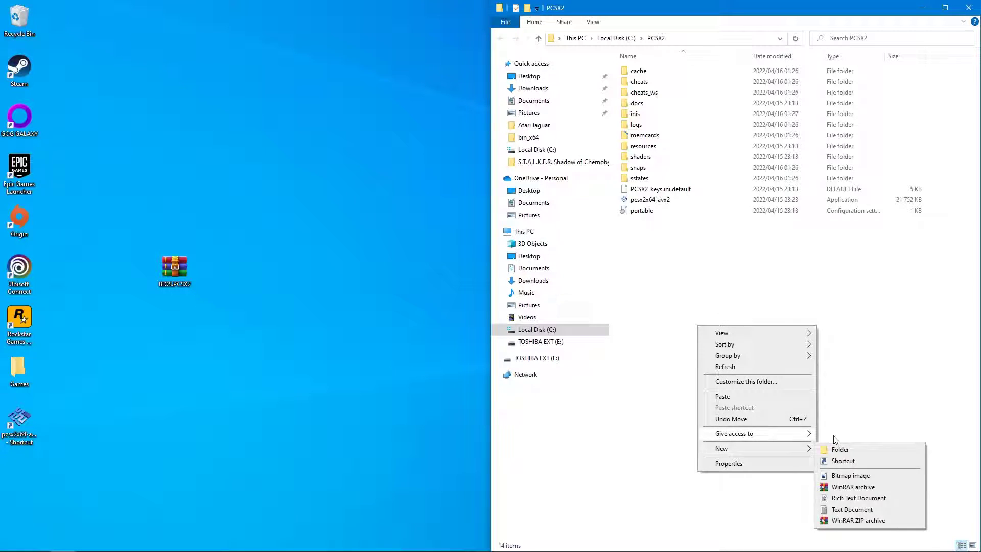
left_click(855, 449)
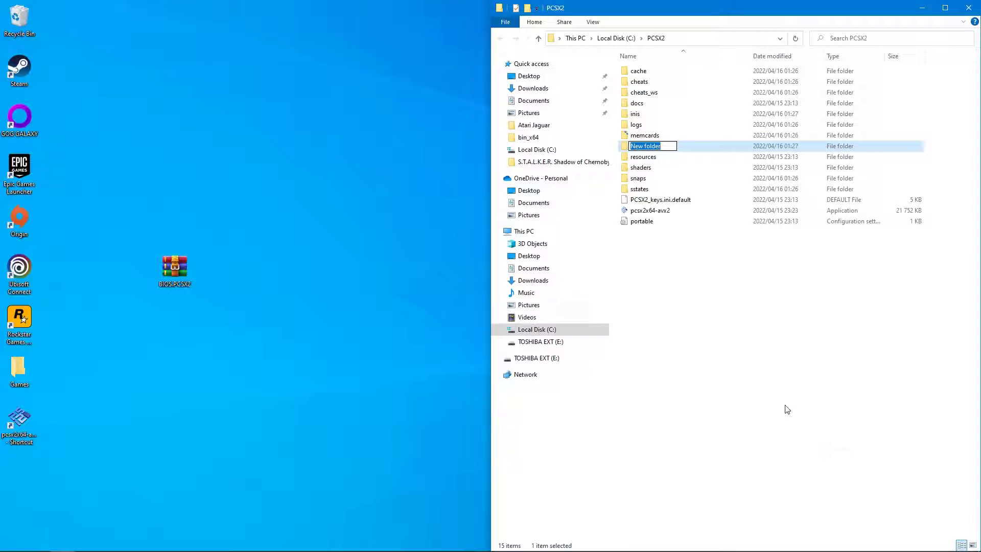
type("BIOS")
left_click(786, 409)
Step: Extract all eight BIOS files from the desktop's BIOS.PCSX2 archive into the BIOS folder inside PCSX2, and close the archive
left_click(637, 75)
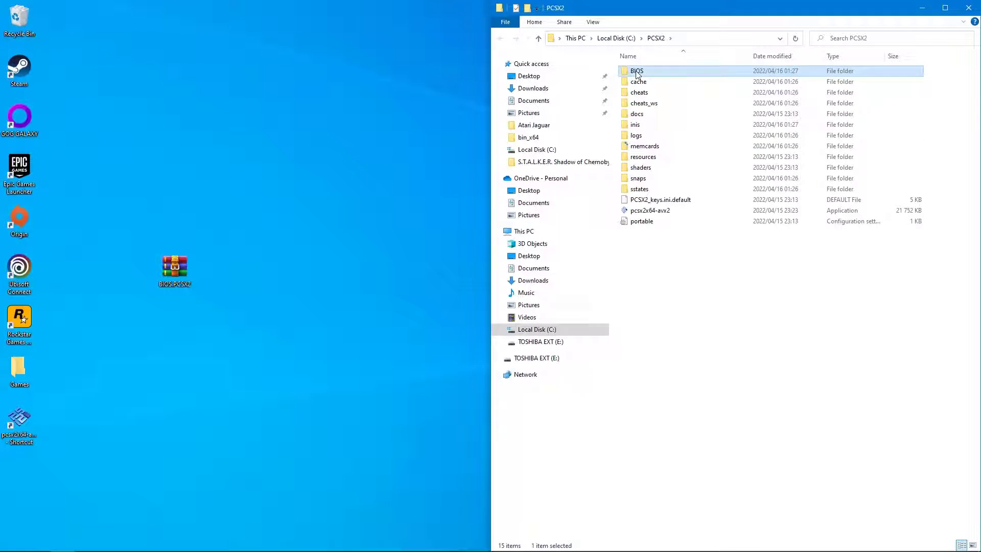
double_click(638, 75)
left_click(168, 277)
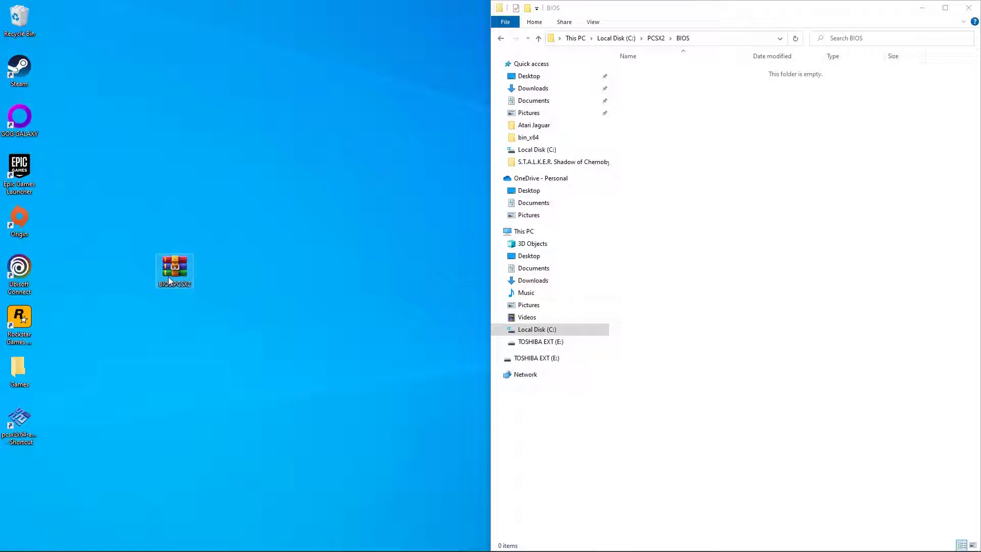
double_click(168, 277)
left_click(505, 187)
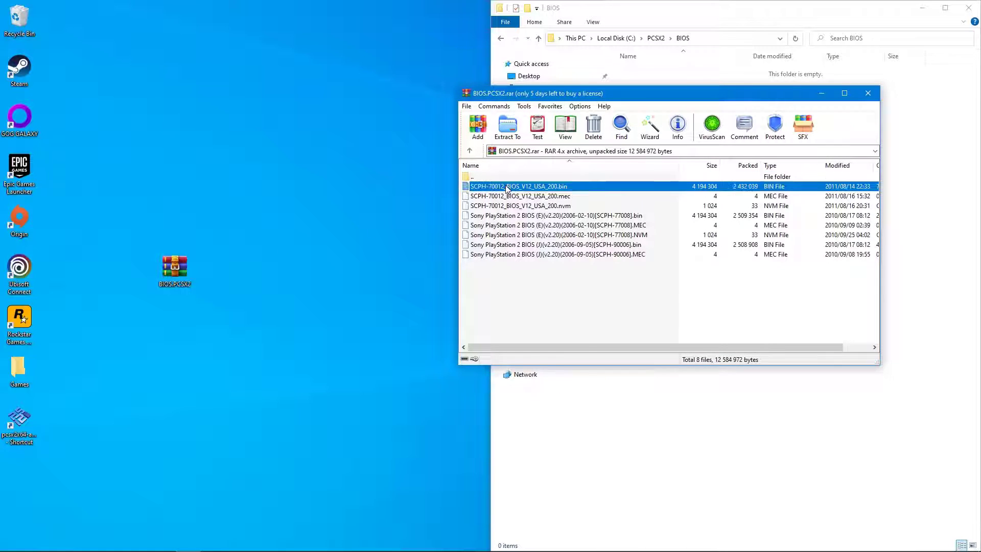
left_click(497, 256, "shift")
left_click(735, 443)
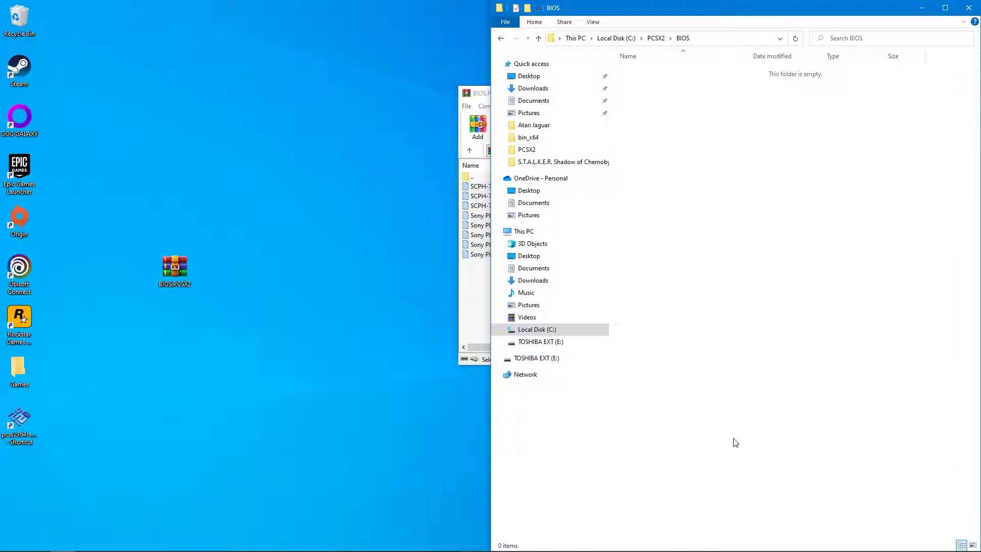
left_click(475, 94)
left_click_drag(529, 95, 269, 98)
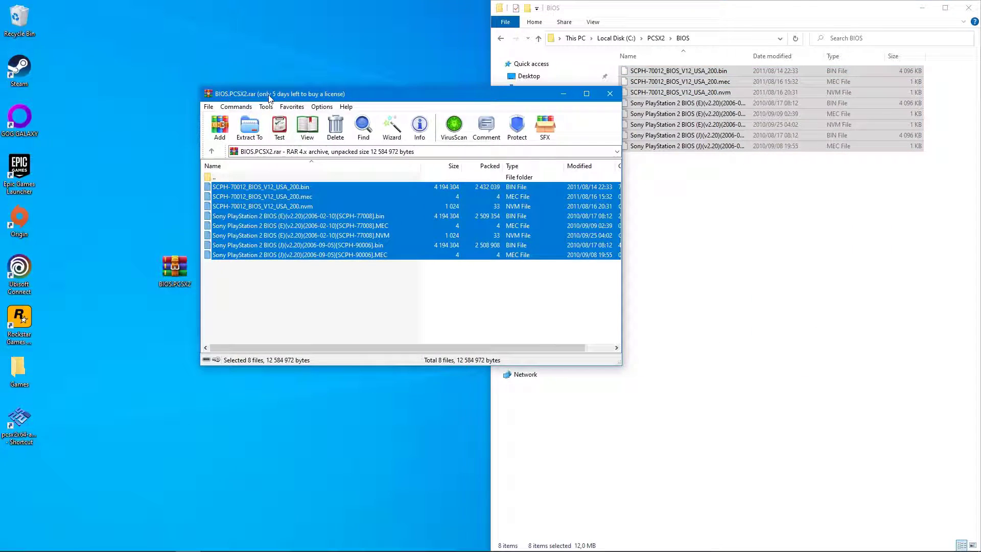
left_click(609, 93)
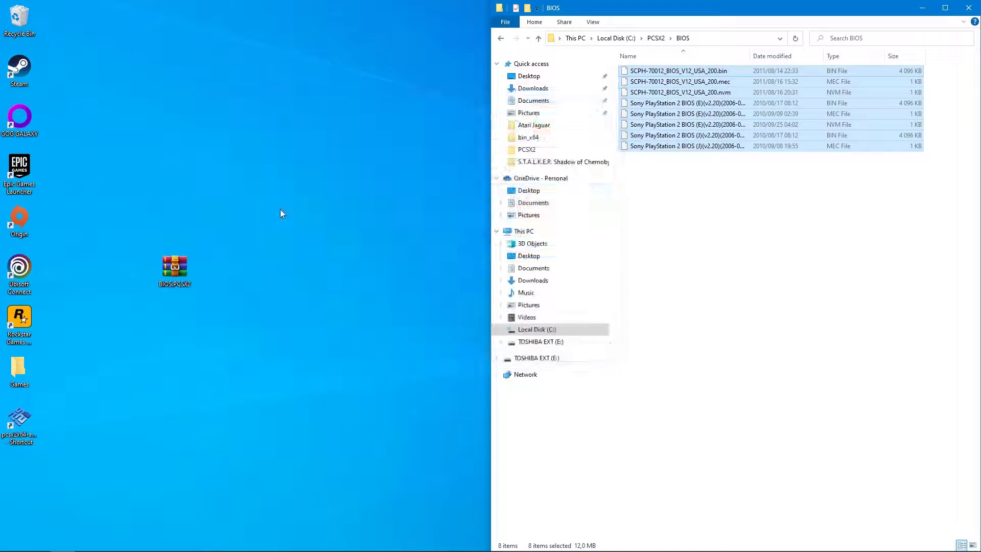
Step: Delete the BIOS.PCSX2 archive from the desktop and close the BIOS folder window
left_click(169, 264)
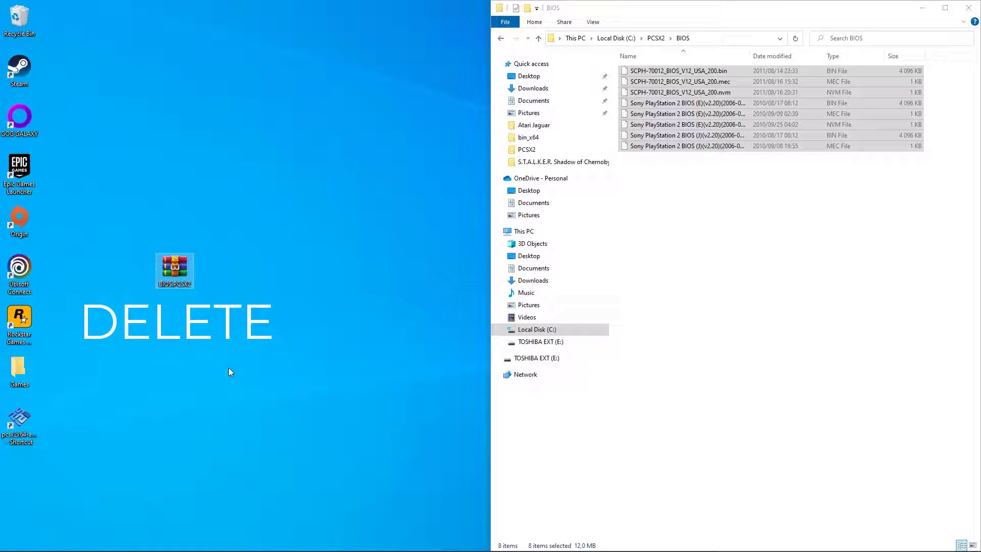
key("Delete")
left_click(969, 8)
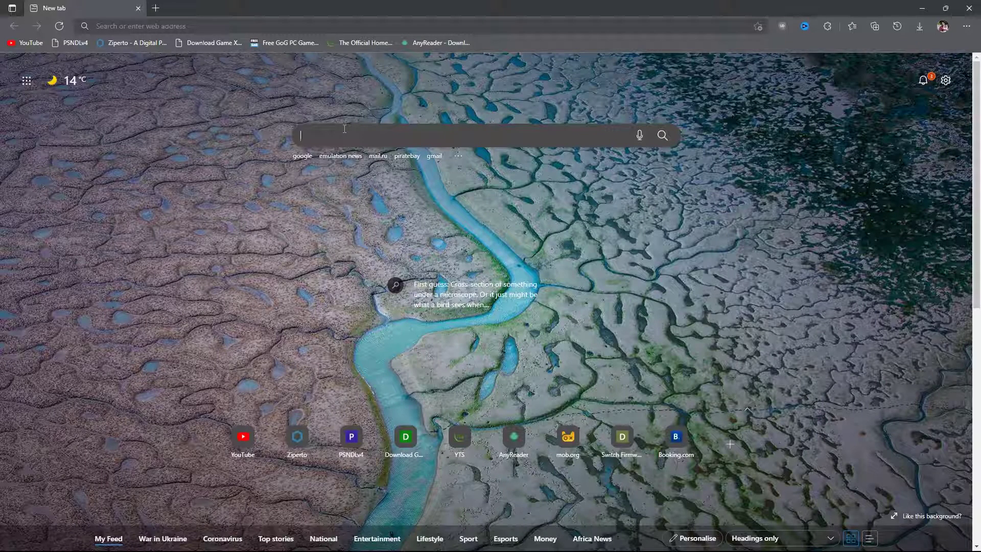
Step: Search the web for "spectabis" in the browser and open the Spectabis | Frontend site
type("spectabis")
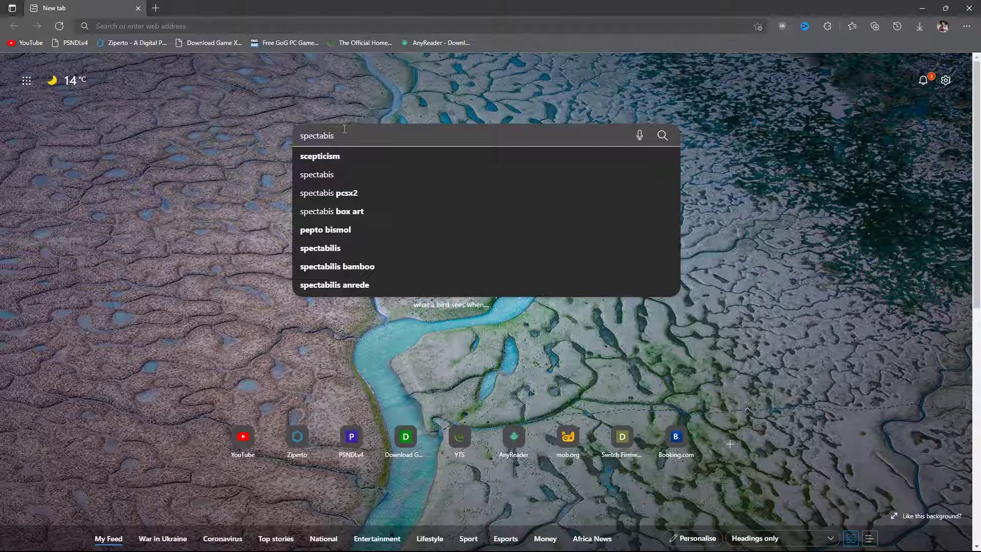
key("Return")
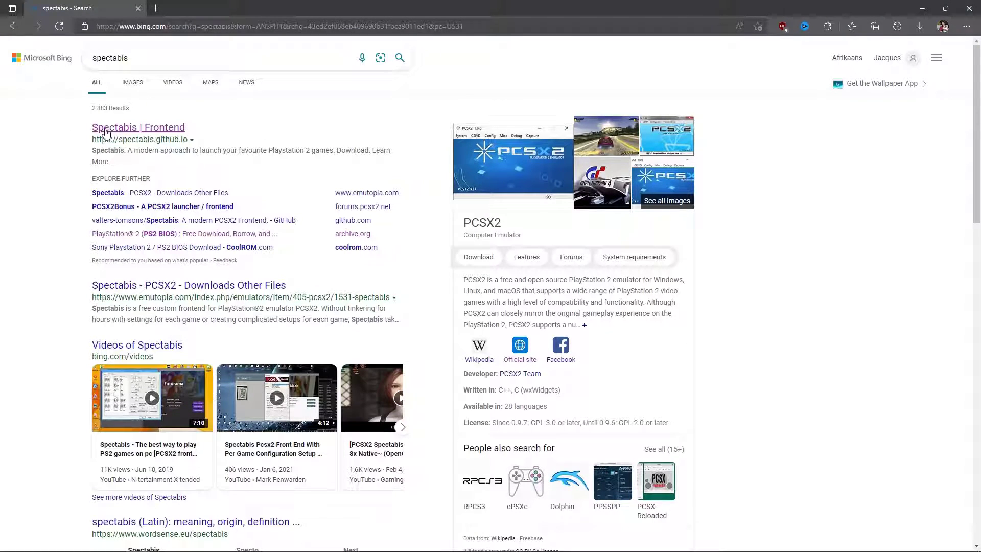
left_click(146, 130)
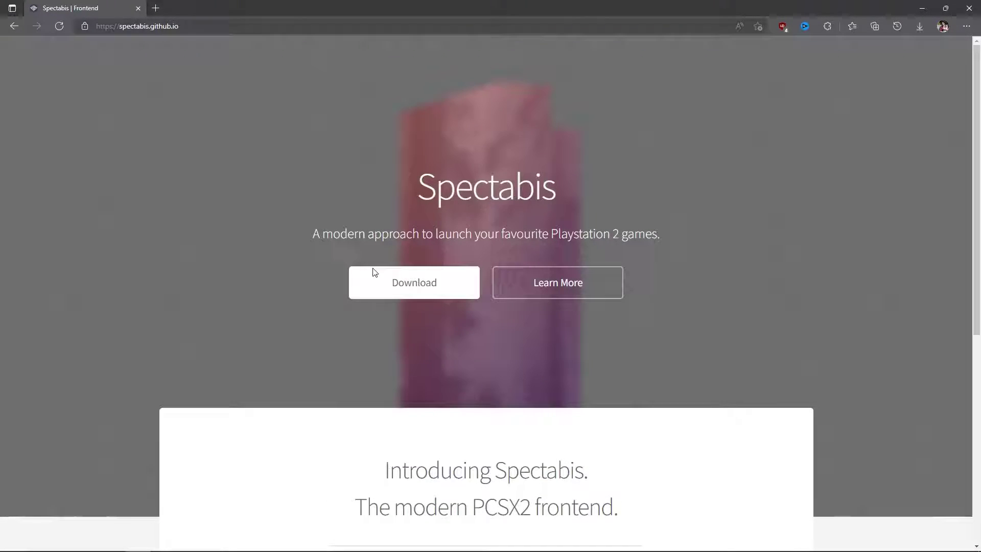
Step: Open the Spectabis download page and download Spectabis-1.2.0.7z from the Release 1.2.0 assets
left_click(397, 282)
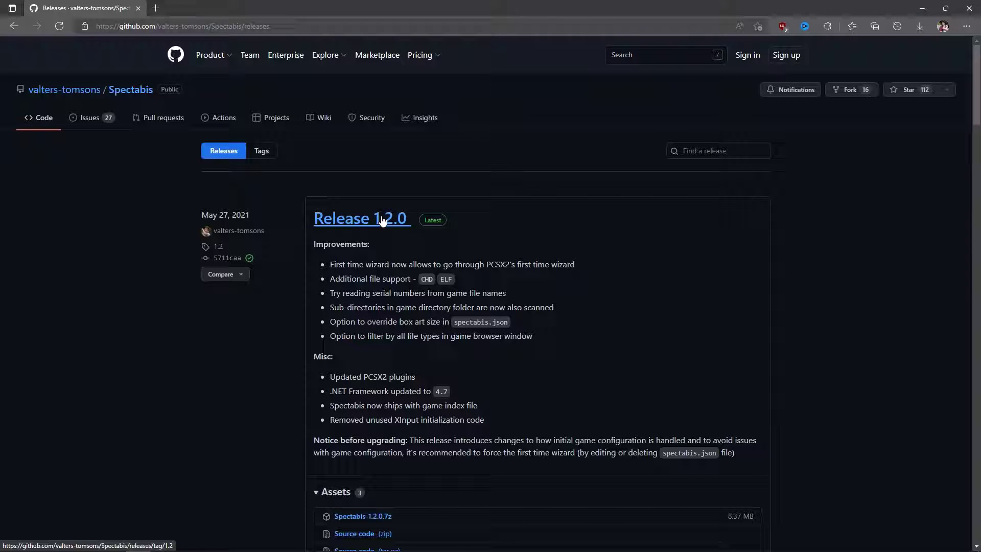
scroll(232, 326, "down", 4)
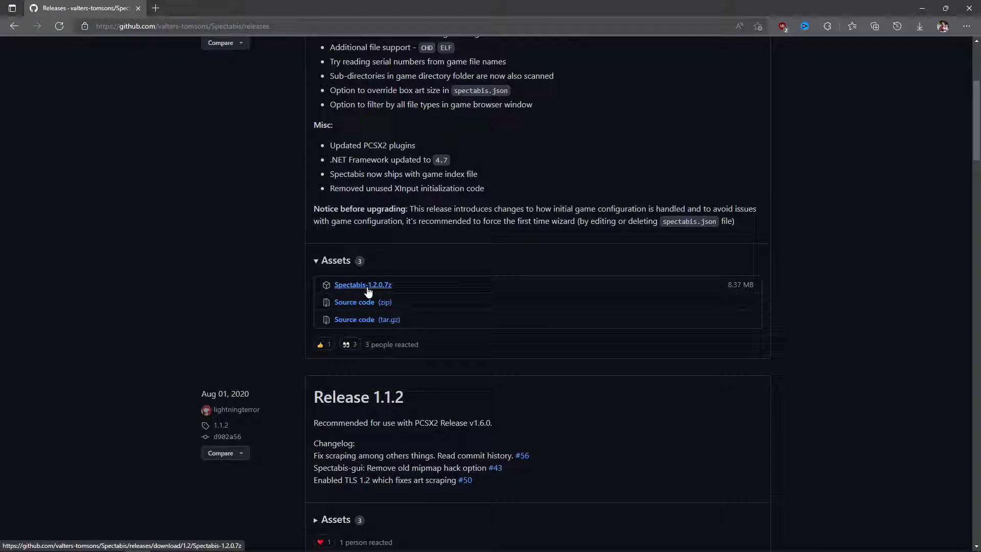
left_click(342, 290)
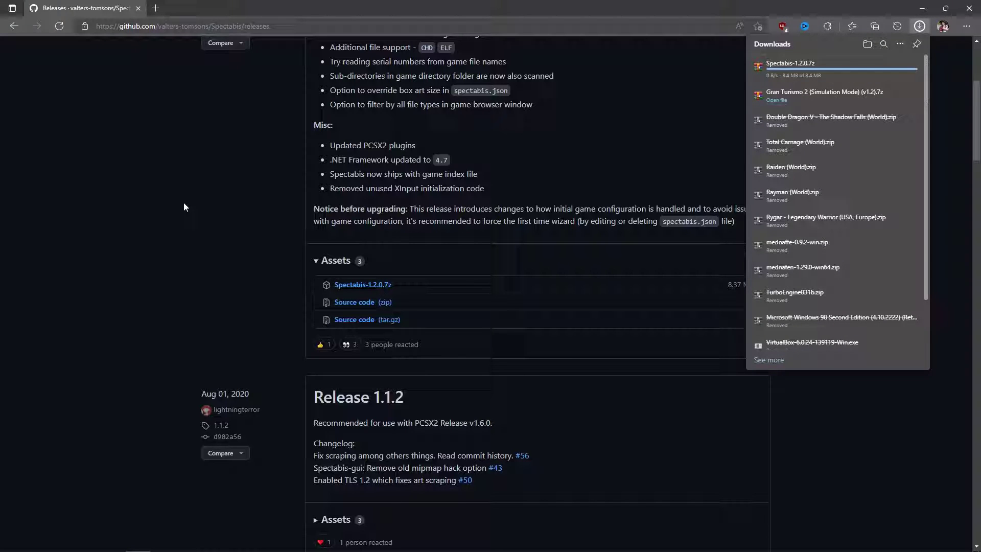
mouse_move(876, 68)
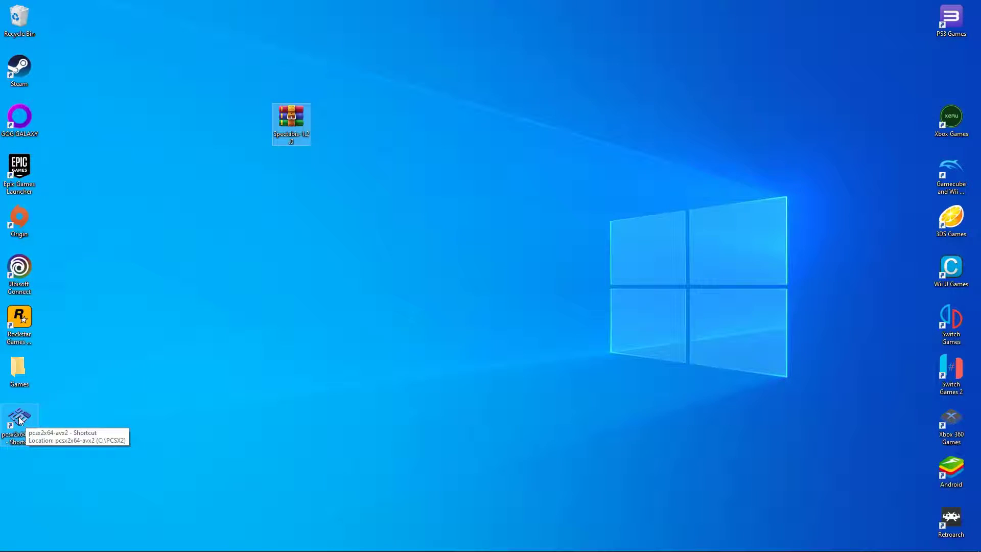
Step: Extract the Spectabis-1.2.0 folder from the archive to the desktop, and delete the archive
right_click(19, 419)
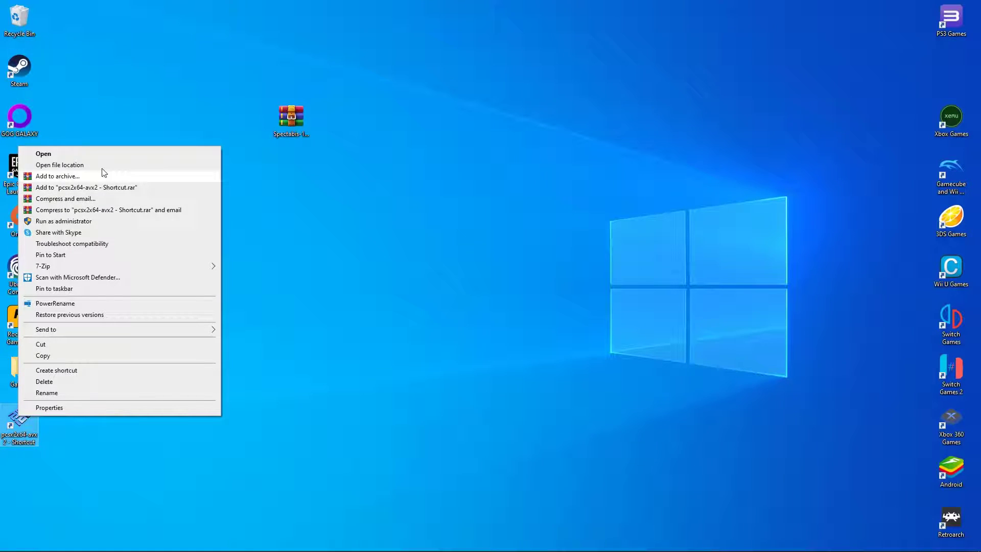
left_click(334, 219)
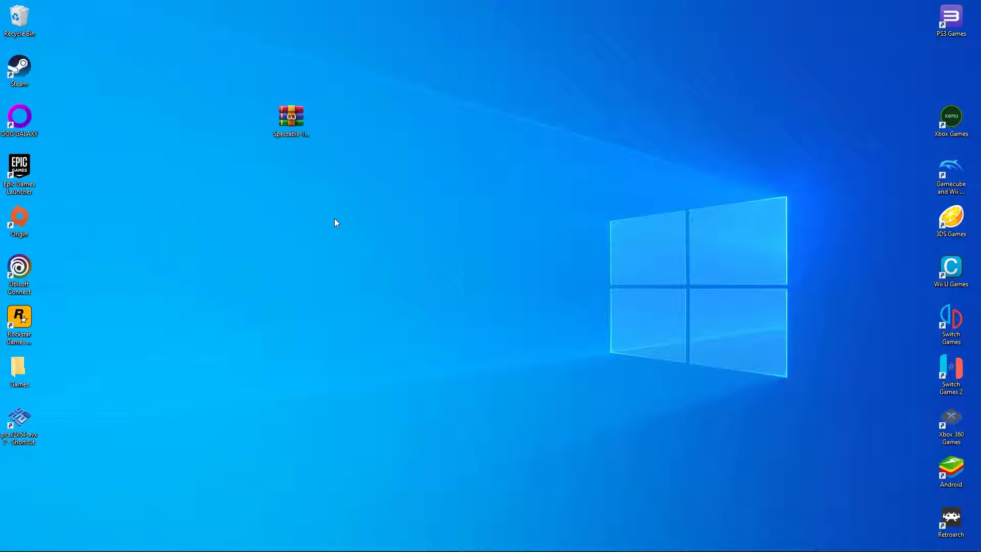
left_click(289, 120)
double_click(289, 120)
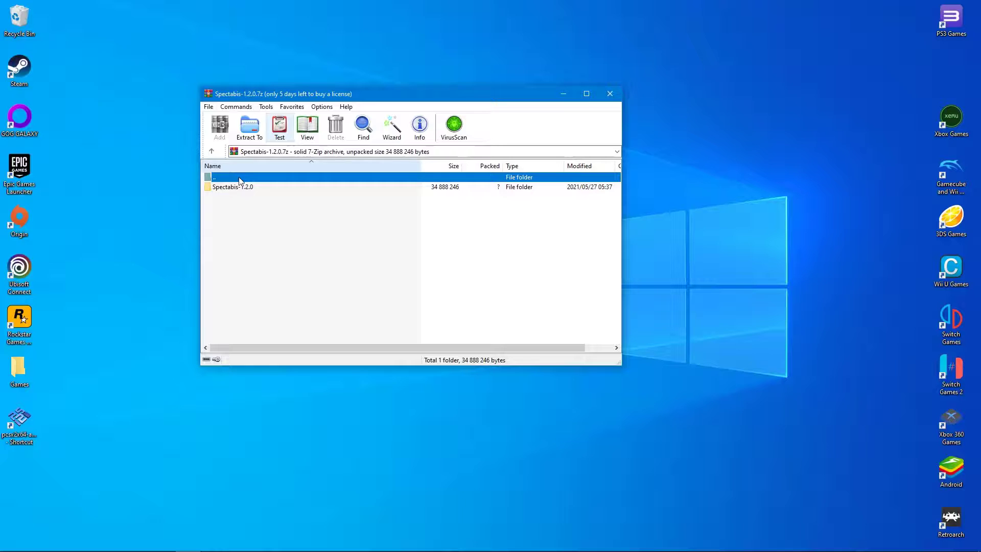
left_click_drag(228, 187, 232, 164)
left_click_drag(202, 23, 200, 18)
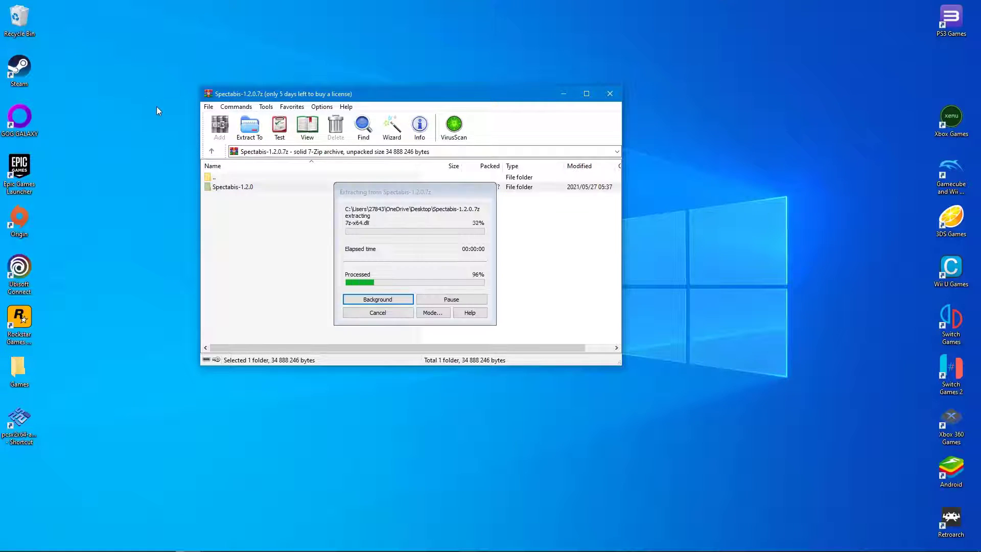
left_click(612, 91)
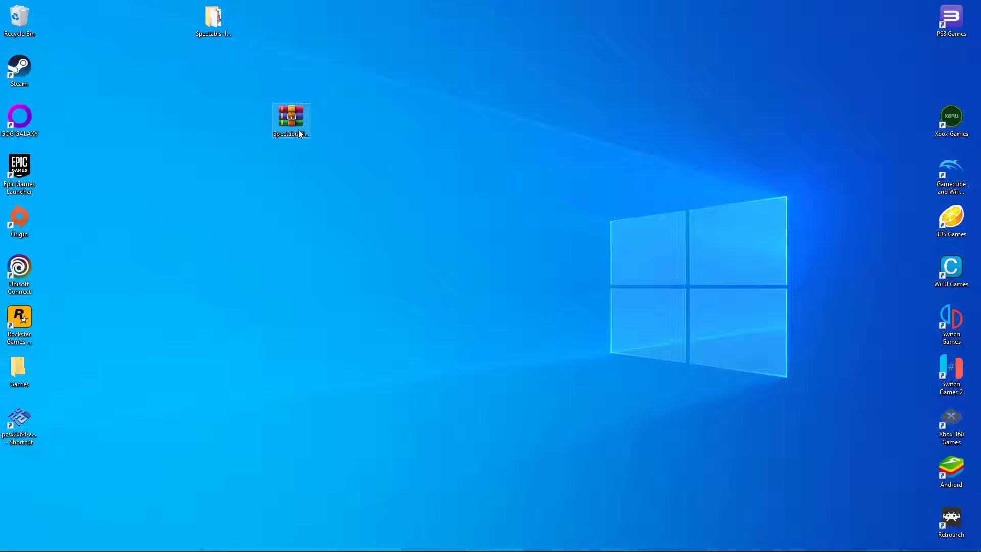
key("Delete")
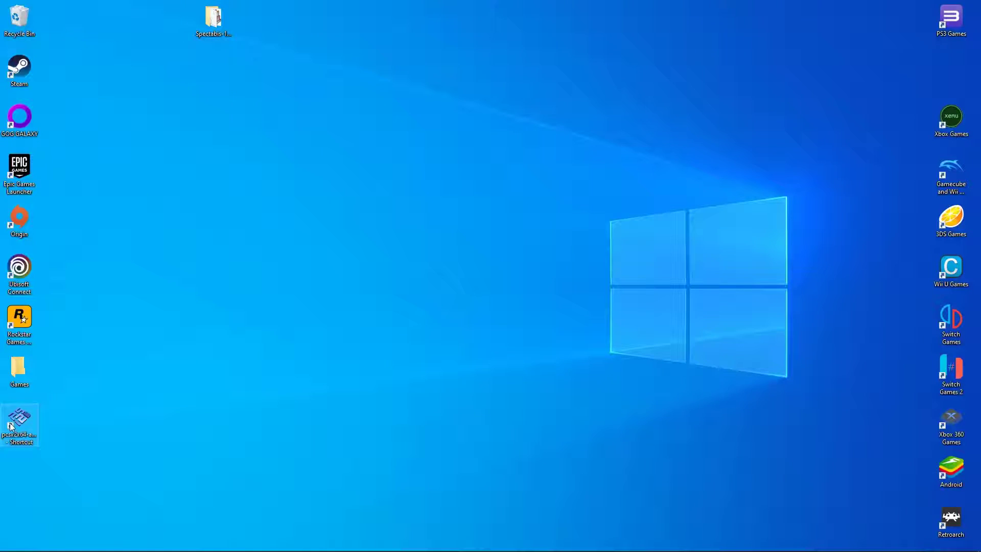
Step: Open the file location of the PCSX2 shortcut and move the Spectabis-1.2.0 folder from the desktop into C:\PCSX2
mouse_move(40, 539)
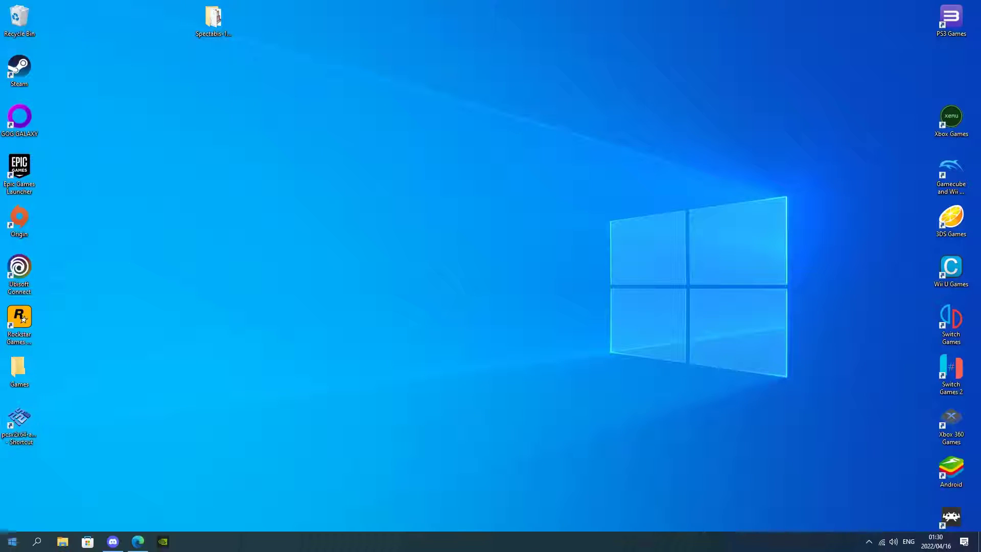
right_click(18, 416)
left_click(40, 165)
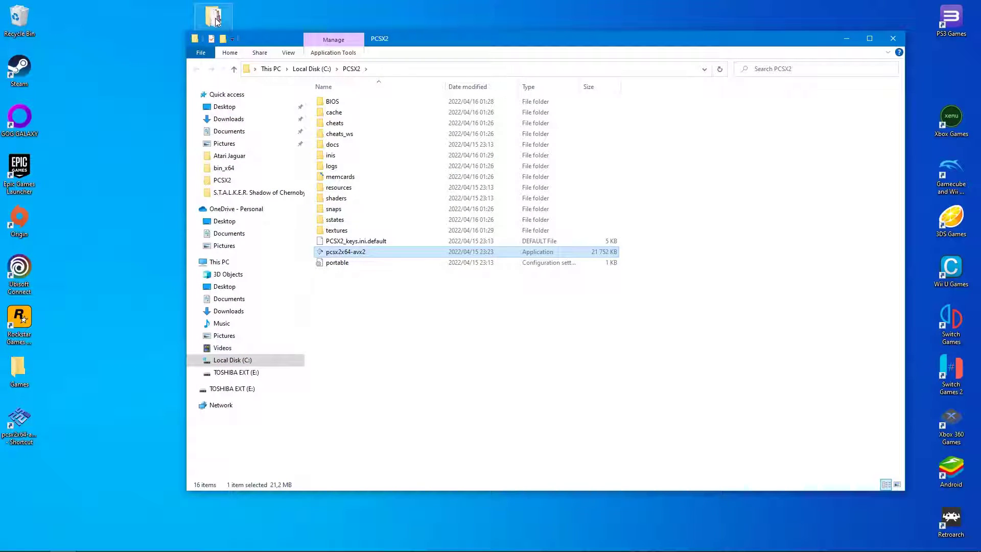
left_click_drag(216, 21, 373, 328)
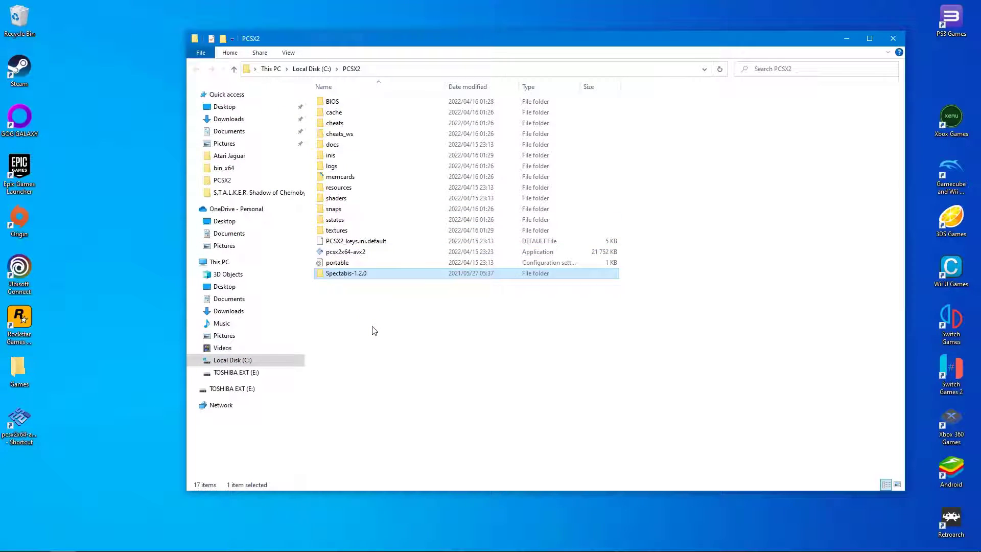
Step: Create a desktop shortcut to the Spectabis application in the Spectabis-1.2.0 folder and close the folder window
double_click(332, 220)
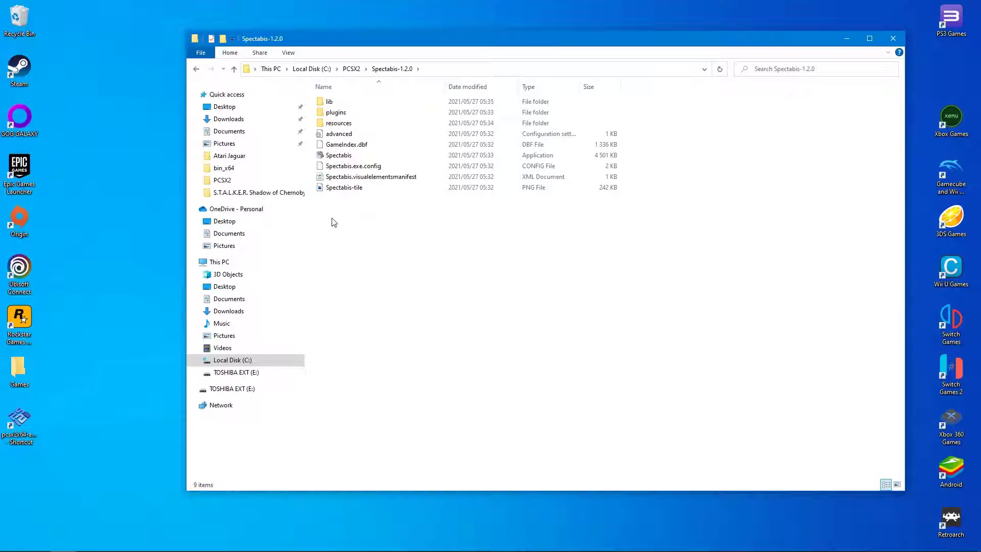
left_click(337, 157)
right_click(336, 158)
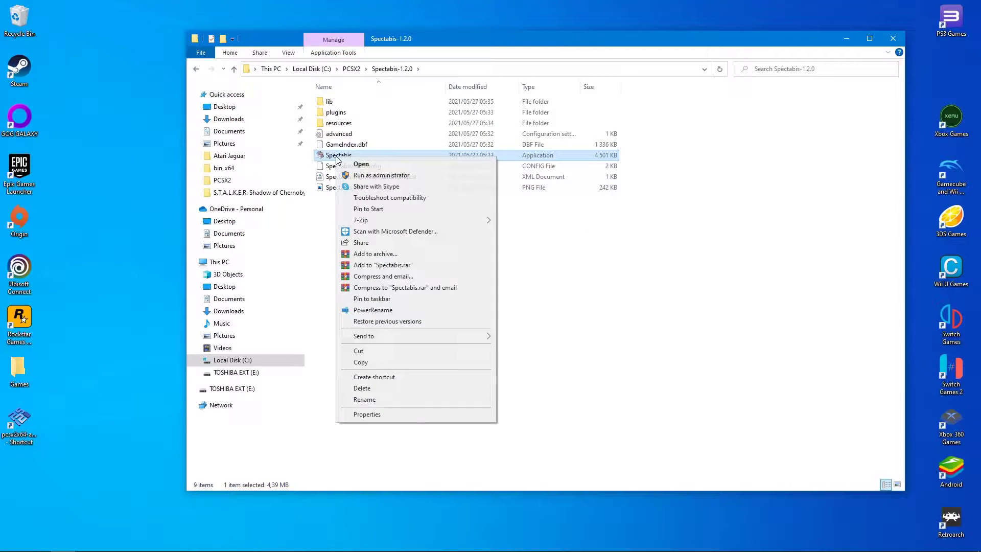
mouse_move(435, 338)
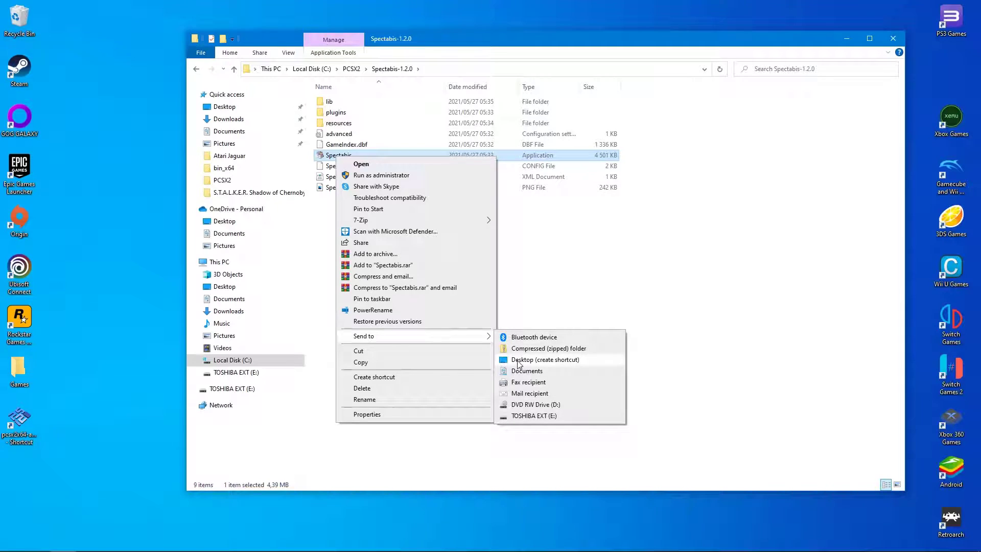
left_click(519, 361)
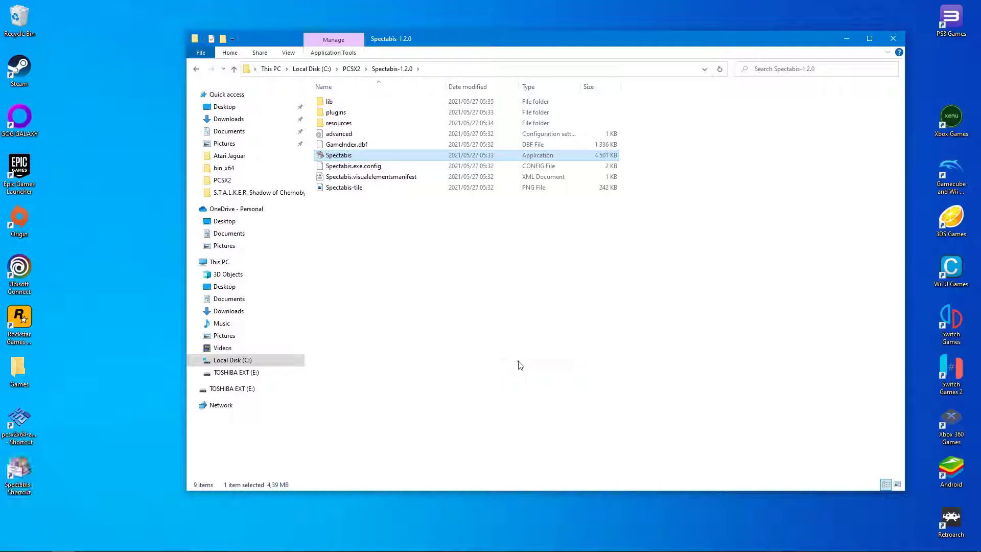
left_click(892, 37)
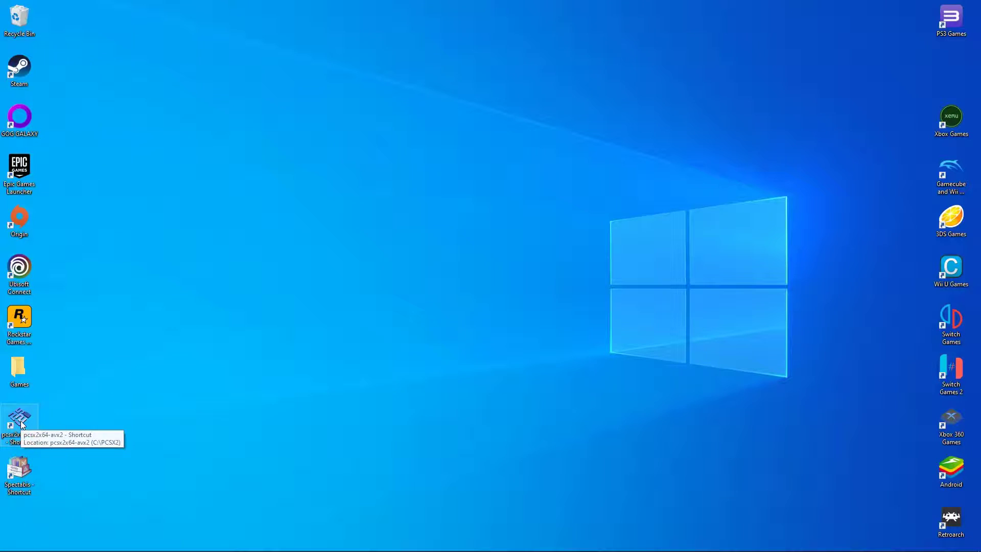
Step: Delete the pcsx2x64-avx2 shortcut from the desktop and move the Spectabis shortcut to an empty area of the desktop
left_click(20, 418)
key("Delete")
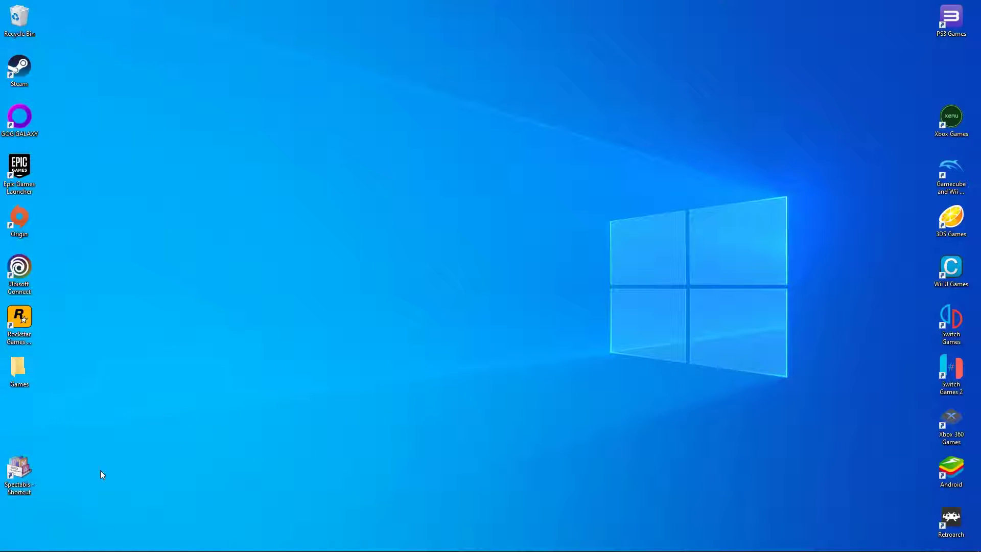
left_click_drag(19, 473, 404, 131)
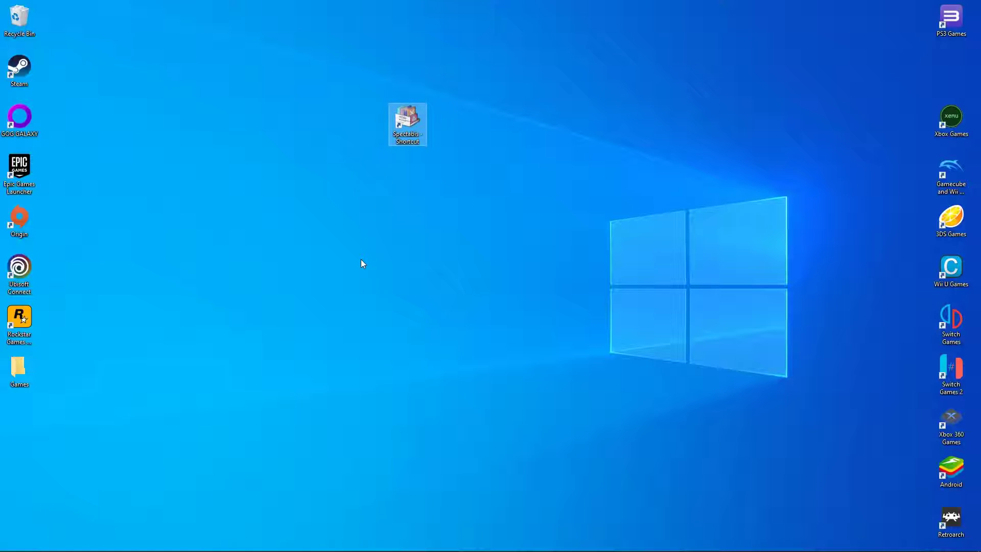
Step: Launch Spectabis from the desktop shortcut and set its PCSX2 executable to pcsx2x64-avx2 in C:\PCSX2
double_click(407, 124)
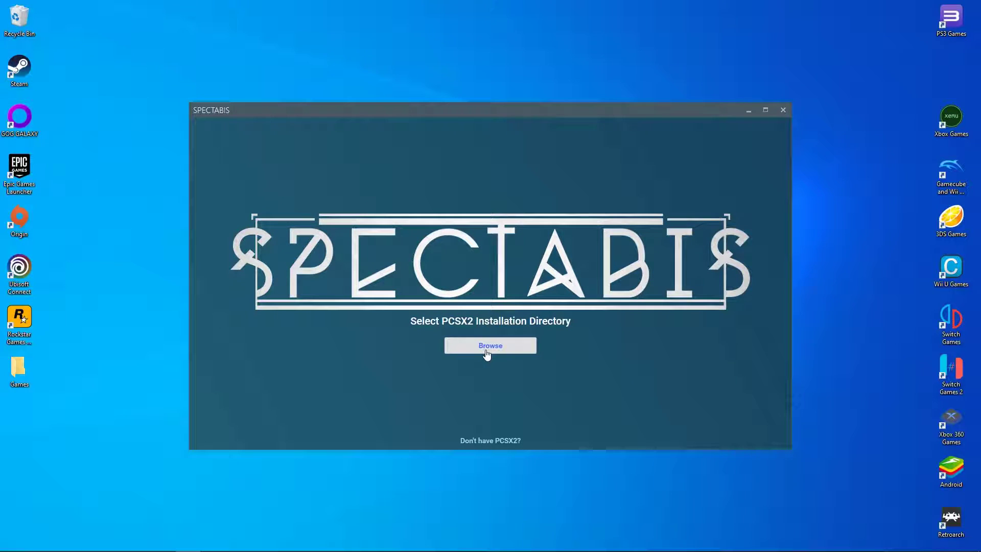
left_click(487, 352)
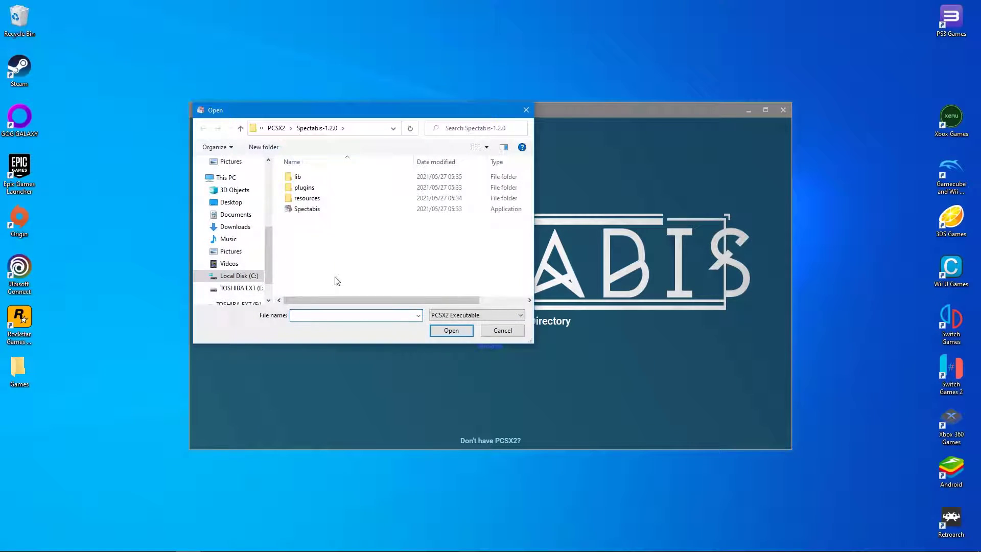
left_click(276, 129)
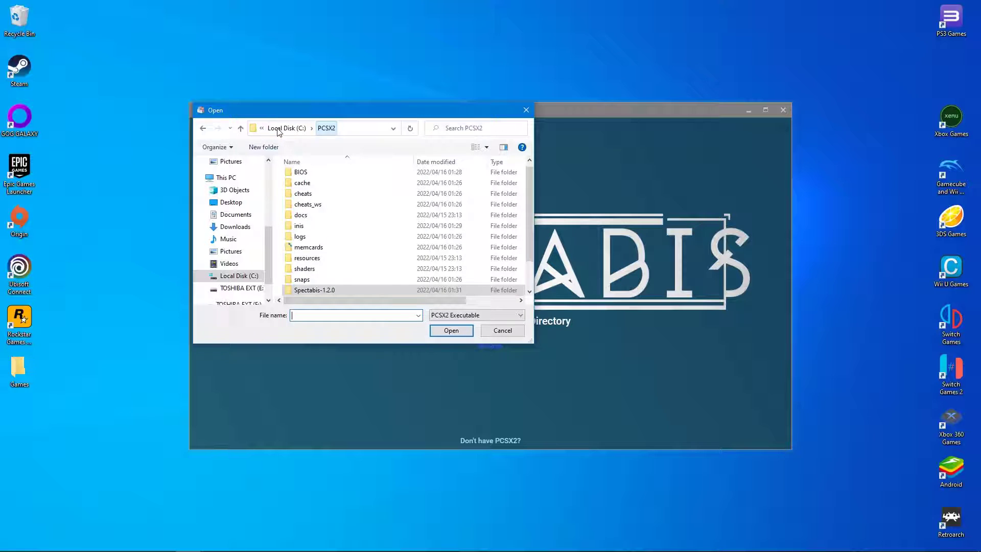
scroll(527, 194, "down", 1)
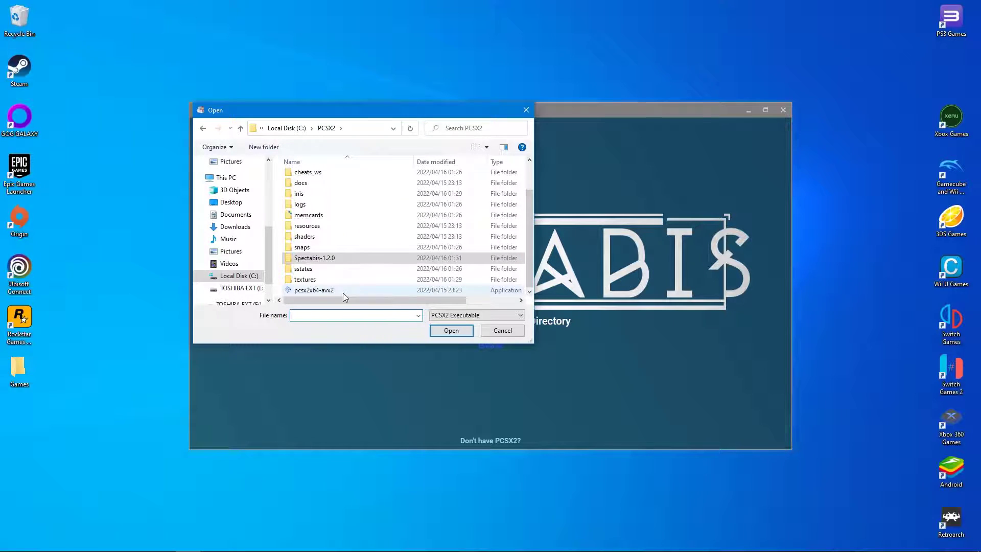
left_click(360, 290)
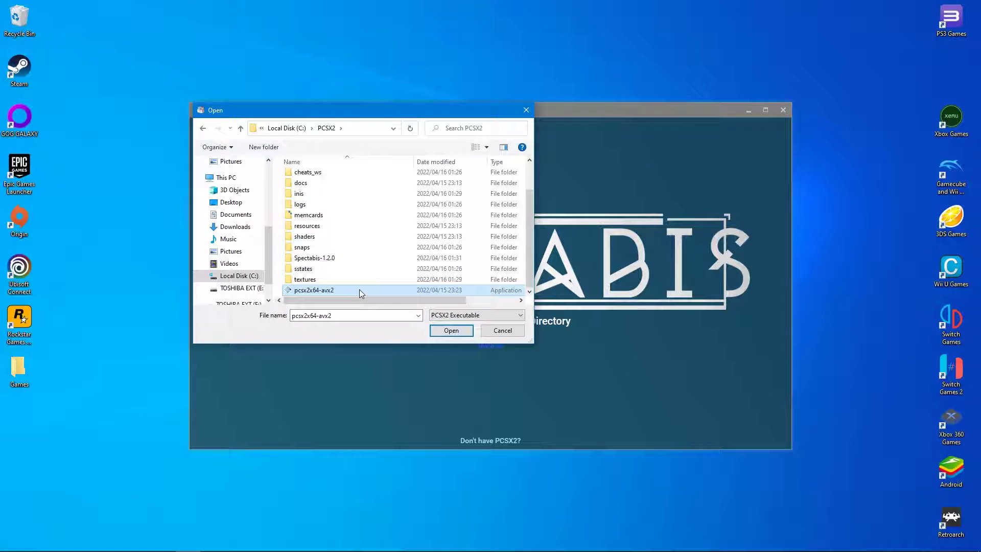
double_click(360, 289)
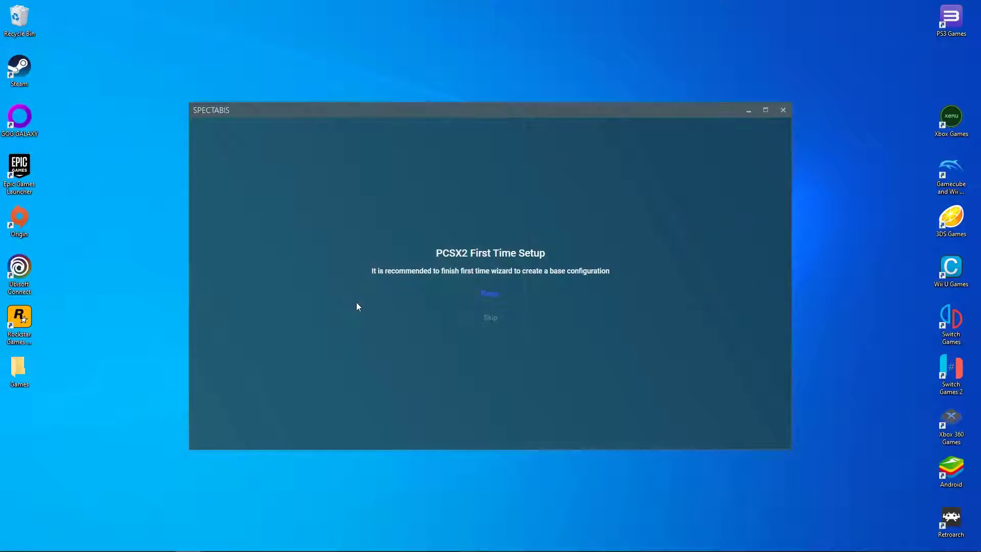
Step: Run the PCSX2 first-time setup wizard and apply English (U.S.) as the language
left_click(481, 299)
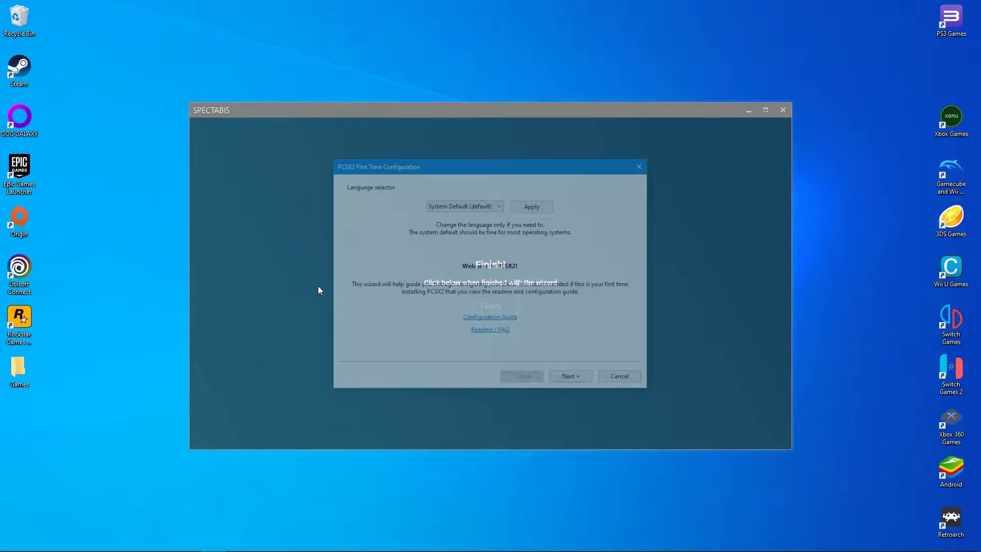
left_click(470, 205)
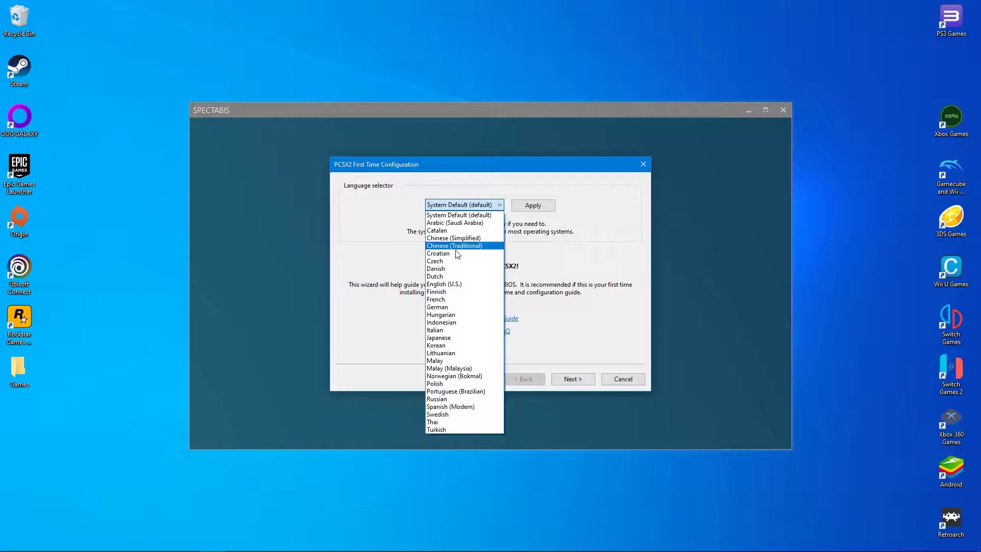
left_click(441, 286)
left_click(533, 204)
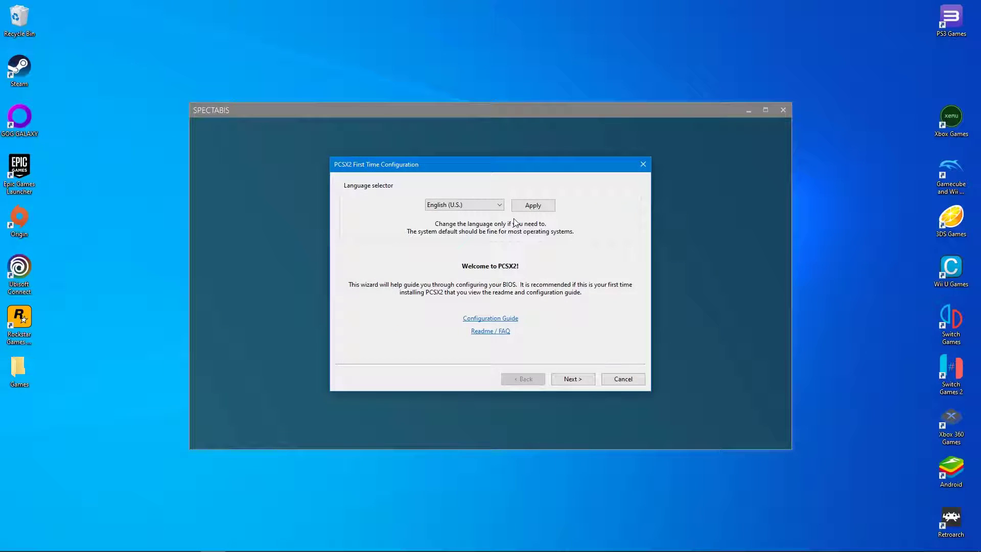
Step: Choose the USA v02.00 BIOS rom and finish the first-time setup in both PCSX2 and Spectabis
left_click(574, 381)
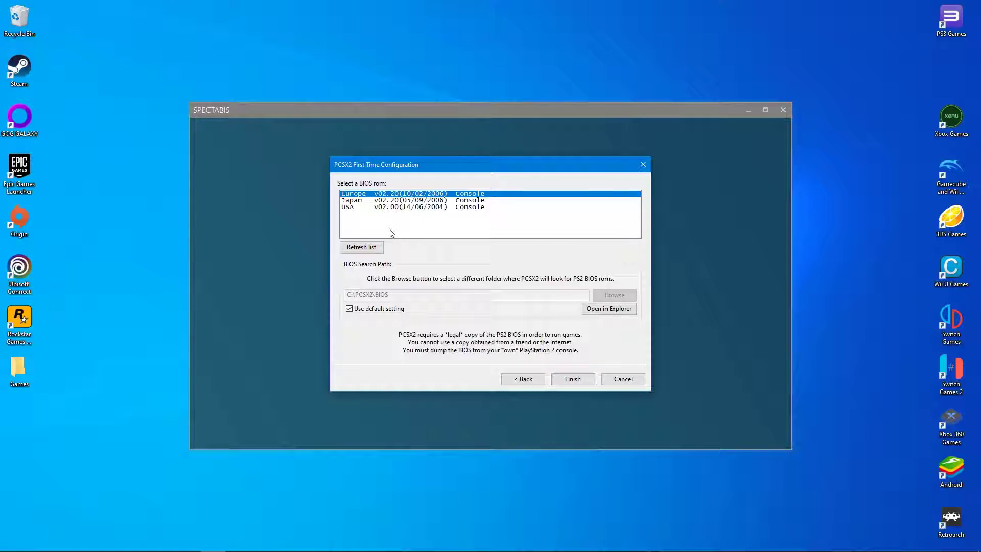
left_click(362, 208)
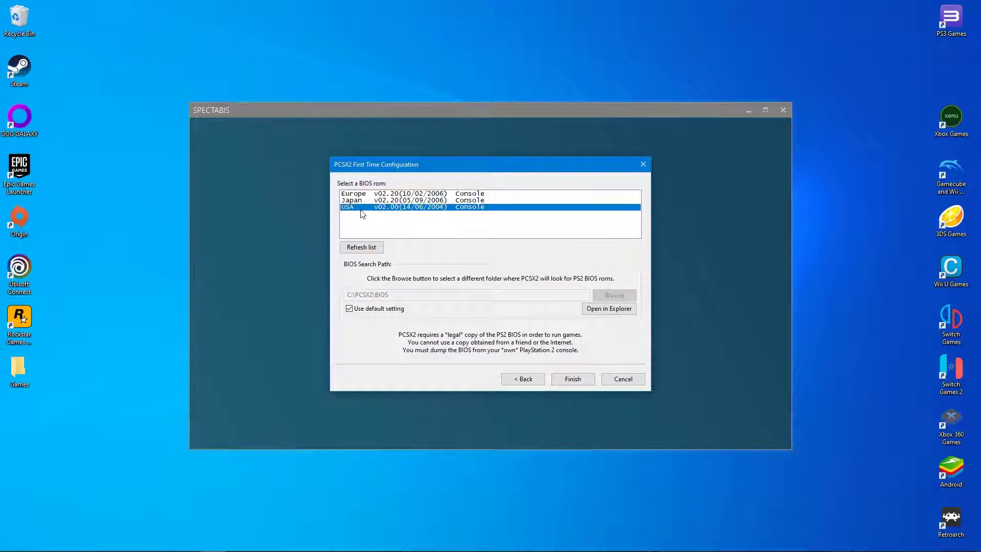
left_click(573, 378)
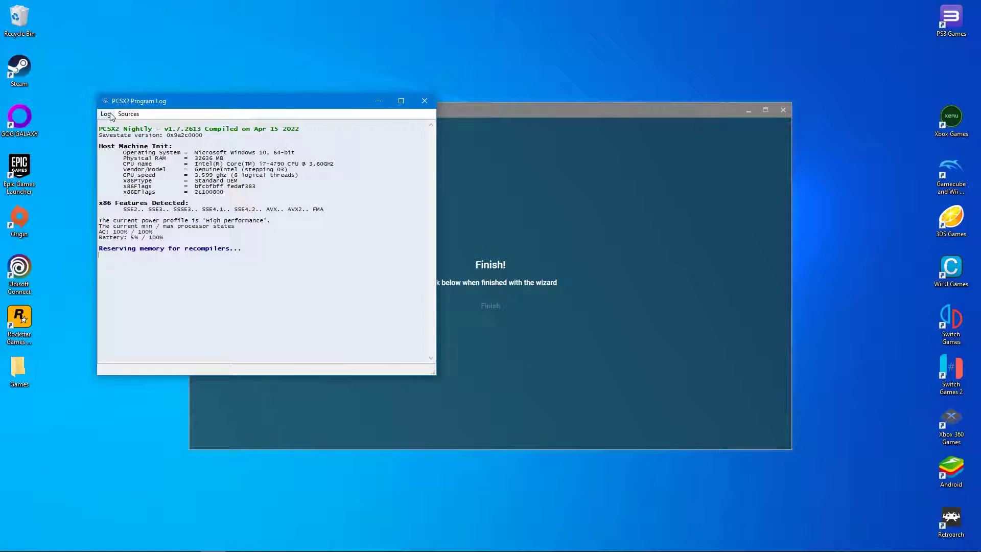
left_click(494, 317)
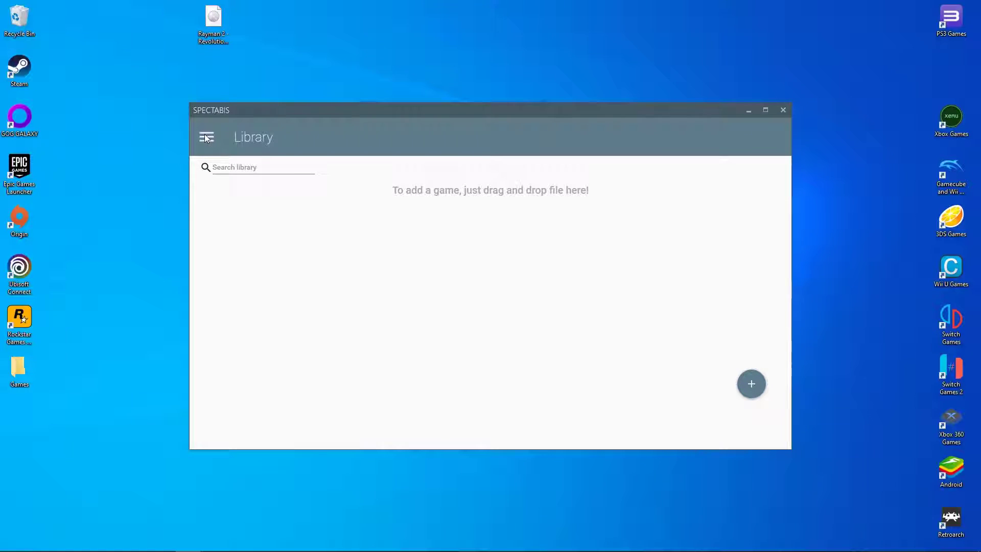
Step: In the Spectabis settings, move TheGamesDB to the top of the scraping APIs and enable it, and turn on Night Mode
left_click(207, 138)
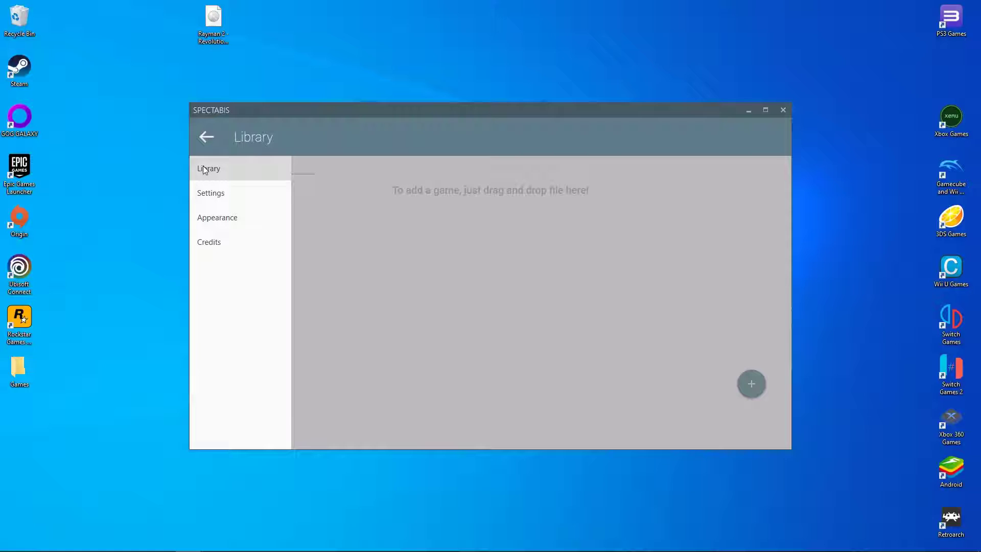
left_click(204, 194)
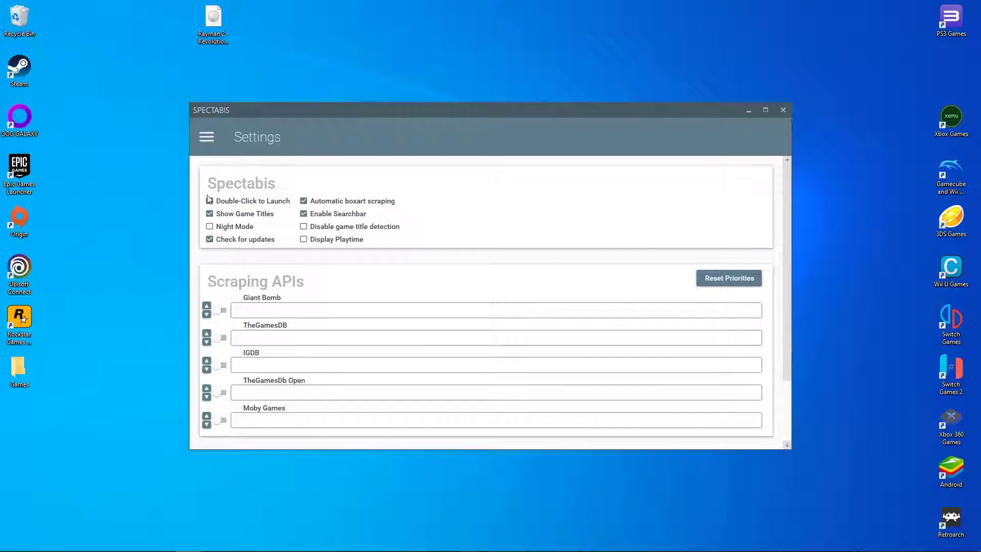
left_click(207, 335)
left_click(221, 311)
left_click(209, 227)
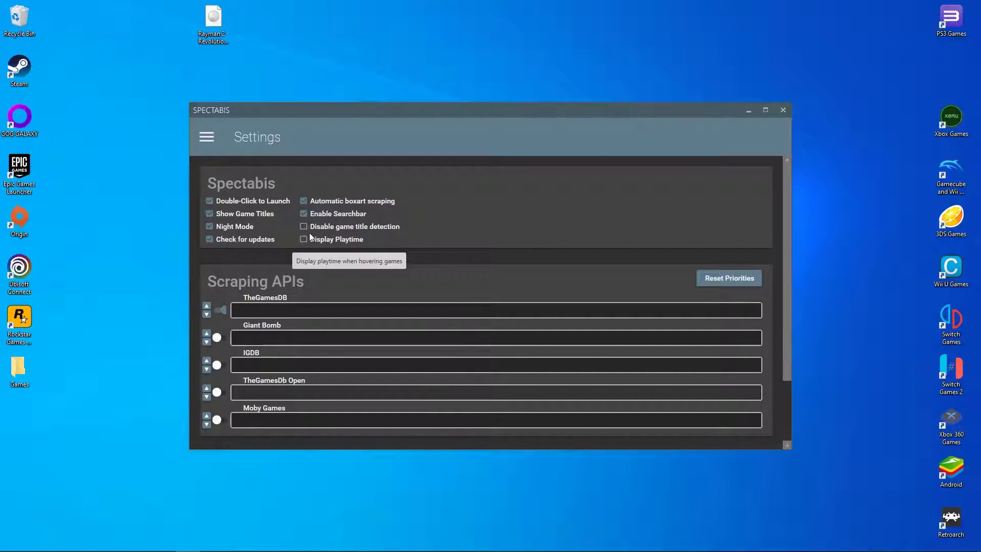
Step: Apply the blue color theme in the appearance settings
left_click(207, 138)
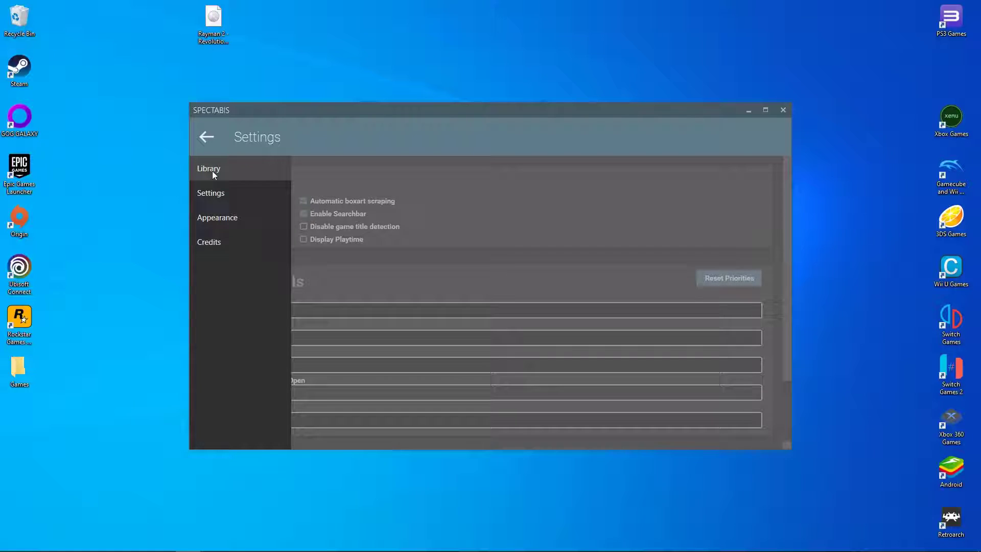
left_click(214, 218)
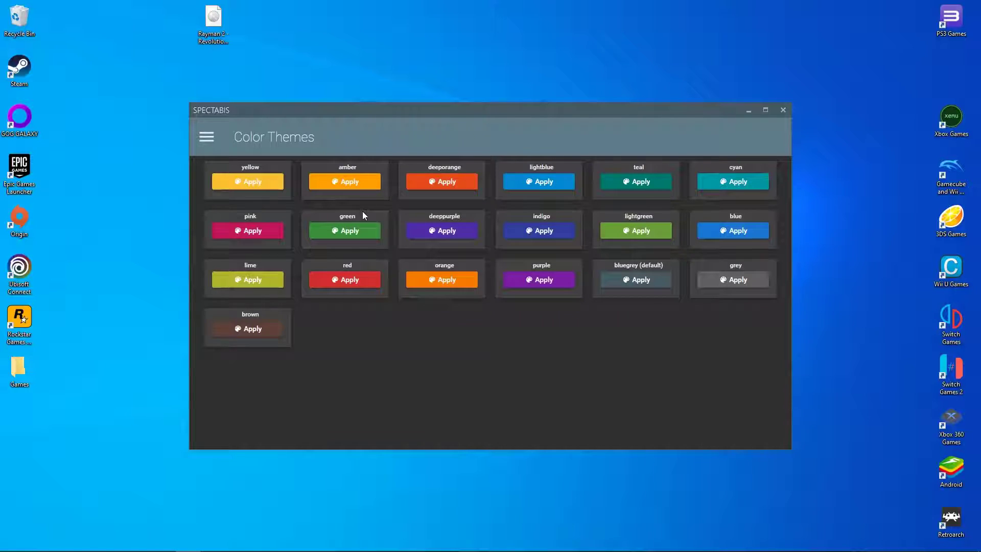
left_click(738, 232)
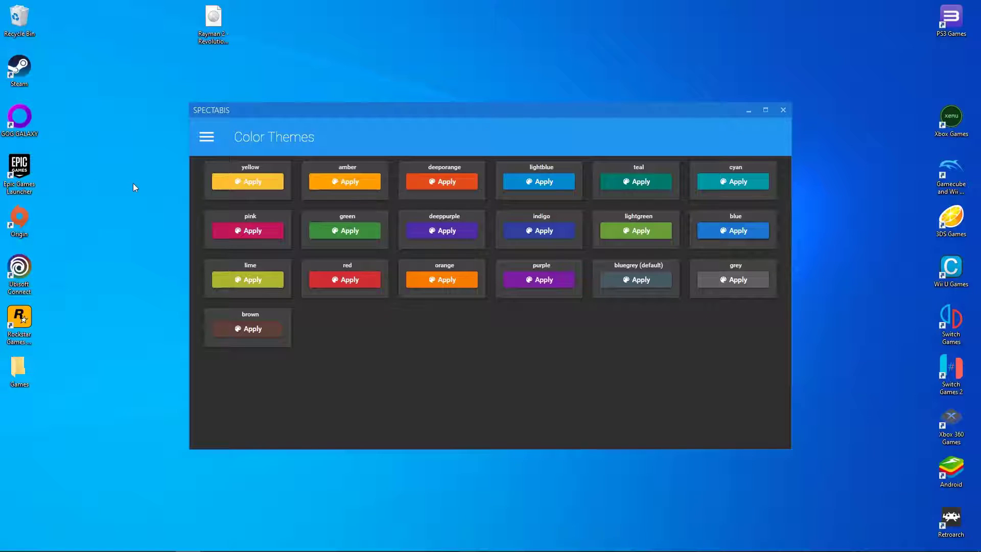
Step: Add the Rayman 2 - Revolution (USA) ISO file from the desktop to the Spectabis library
left_click(209, 137)
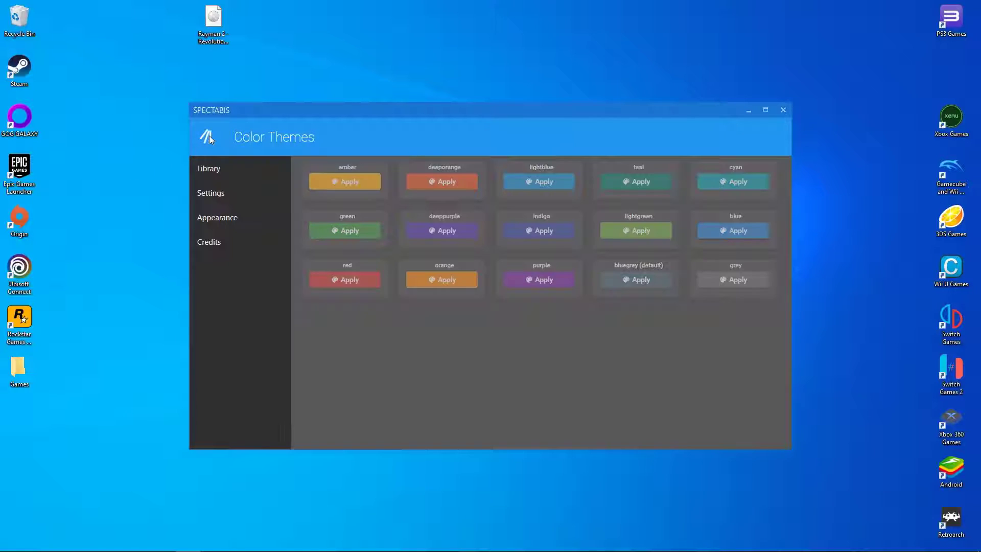
left_click(209, 166)
mouse_move(755, 384)
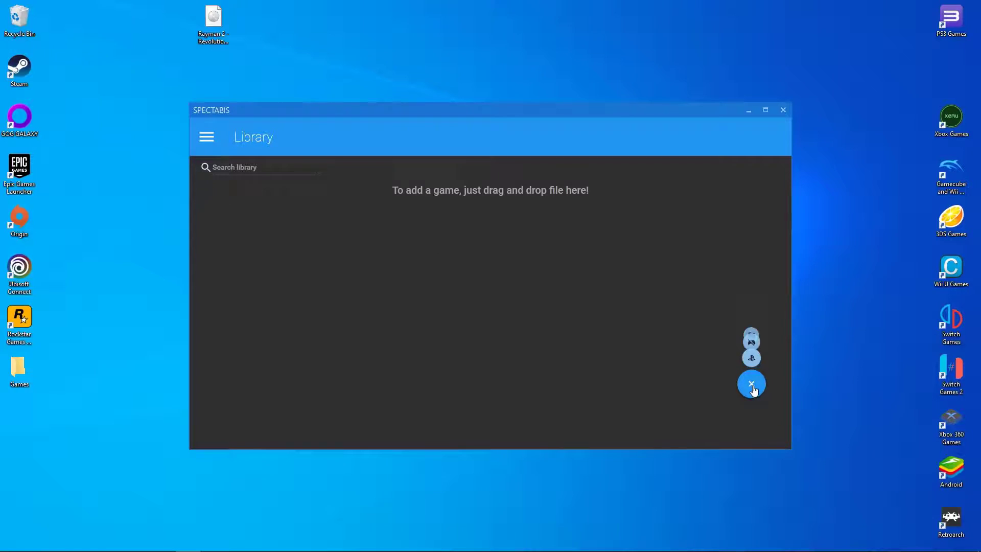
left_click(752, 356)
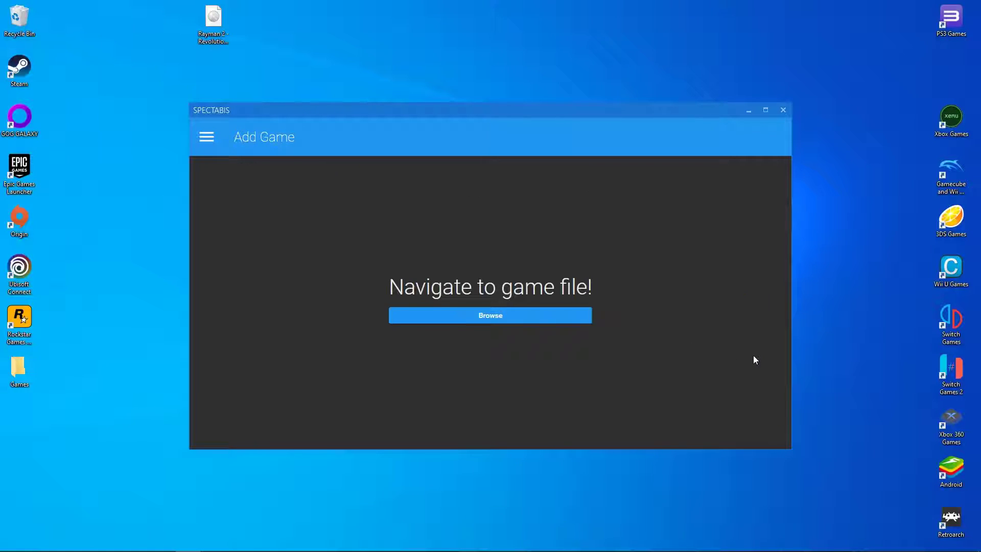
left_click(510, 319)
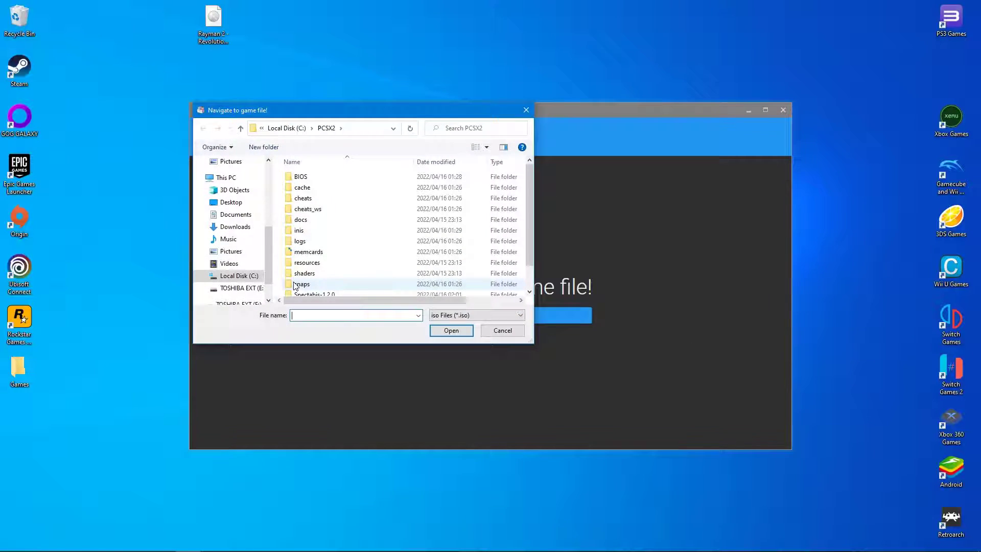
left_click_drag(530, 177, 530, 204)
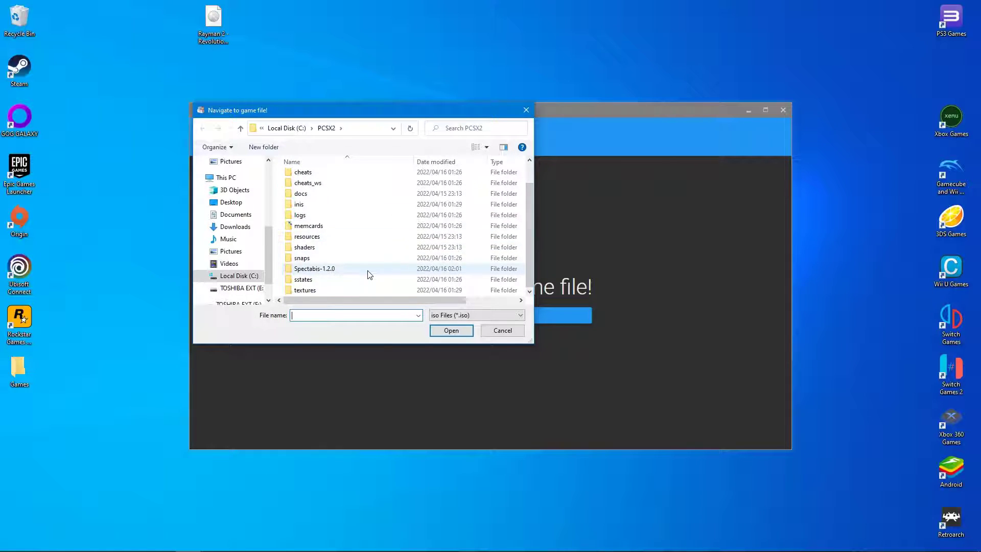
left_click(233, 205)
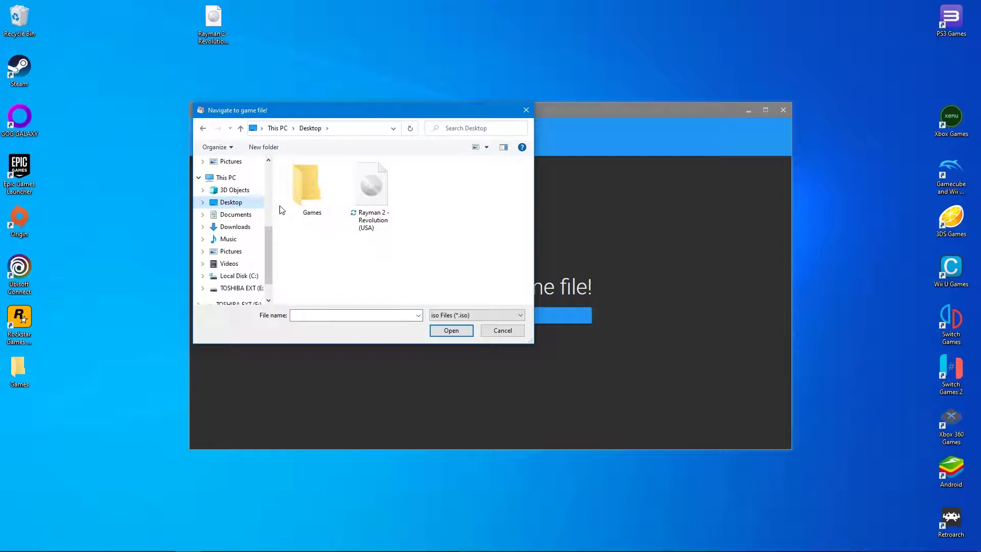
double_click(371, 195)
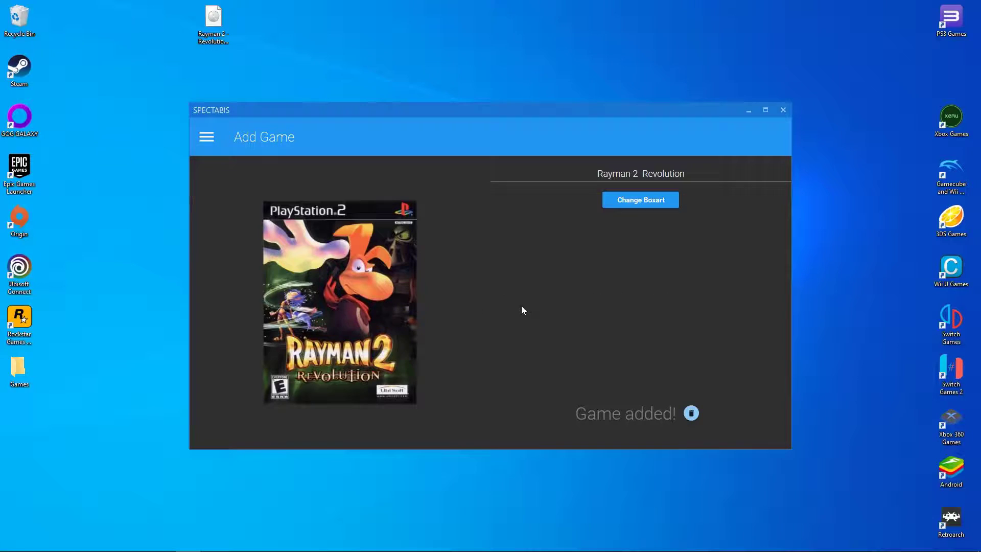
Step: Return to the library and enable Fullscreen and No Graphical Interface in the game configuration of Rayman 2 Revolution
left_click(204, 136)
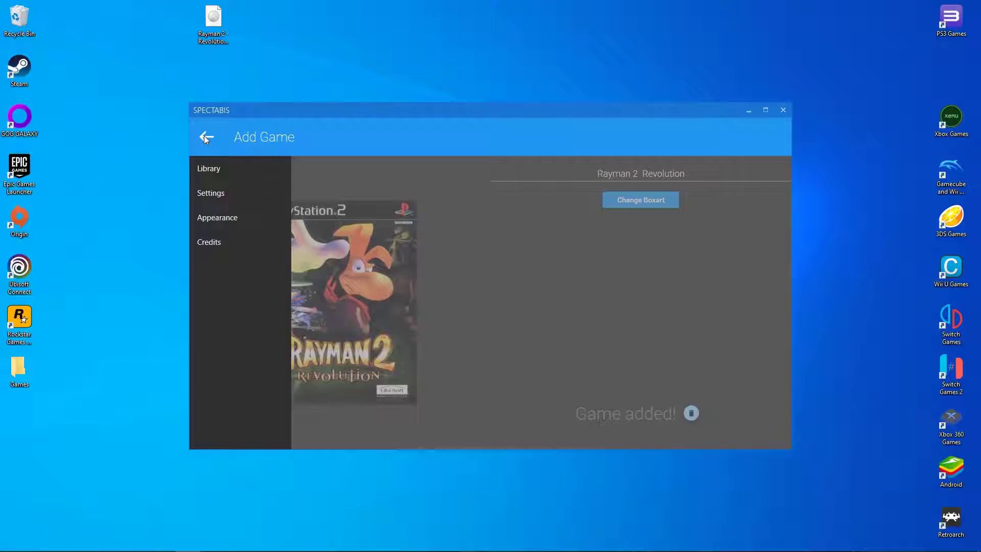
left_click(204, 170)
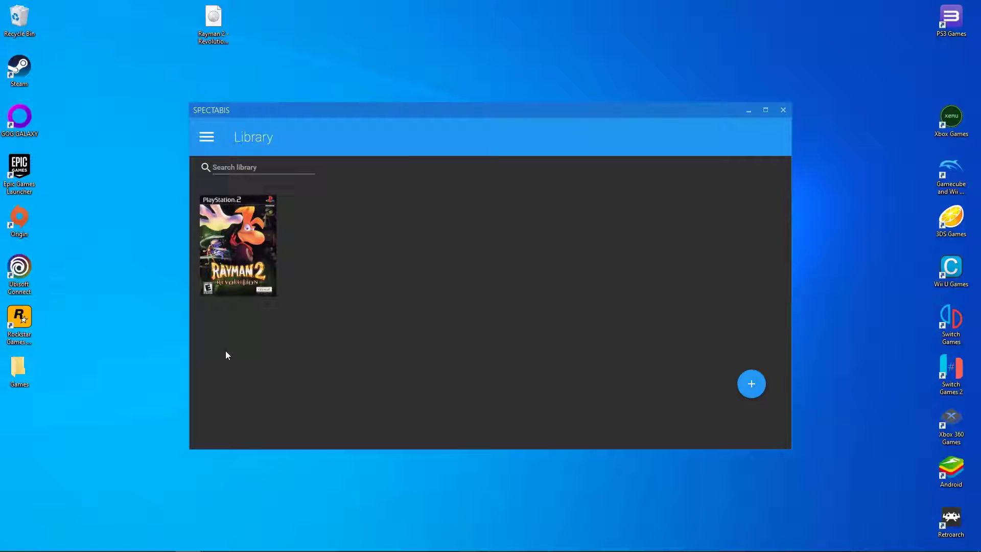
right_click(225, 255)
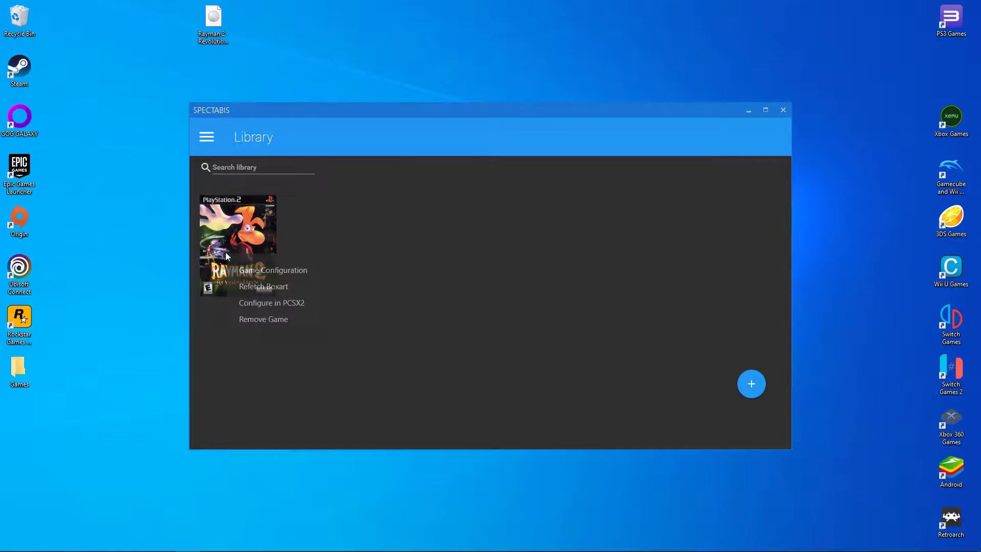
left_click(251, 270)
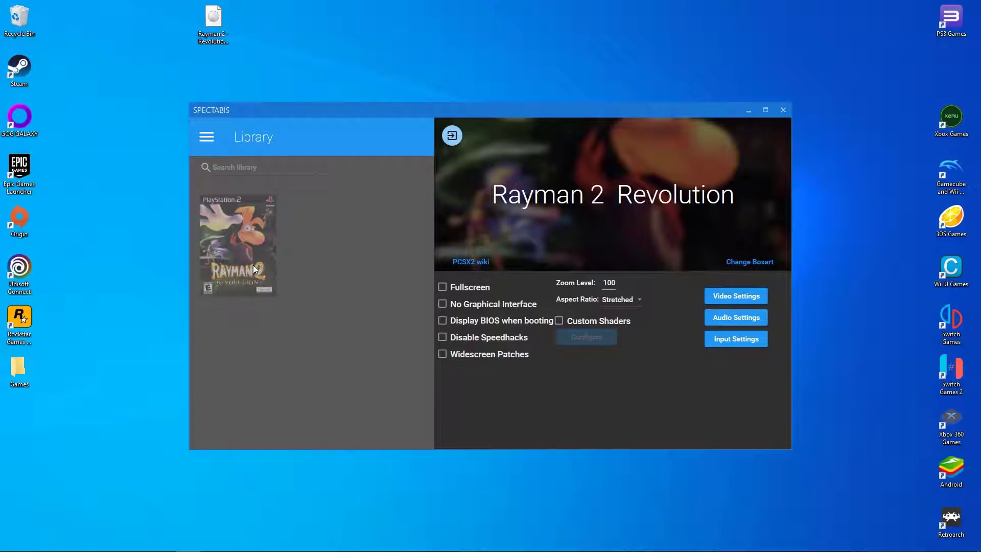
left_click(443, 287)
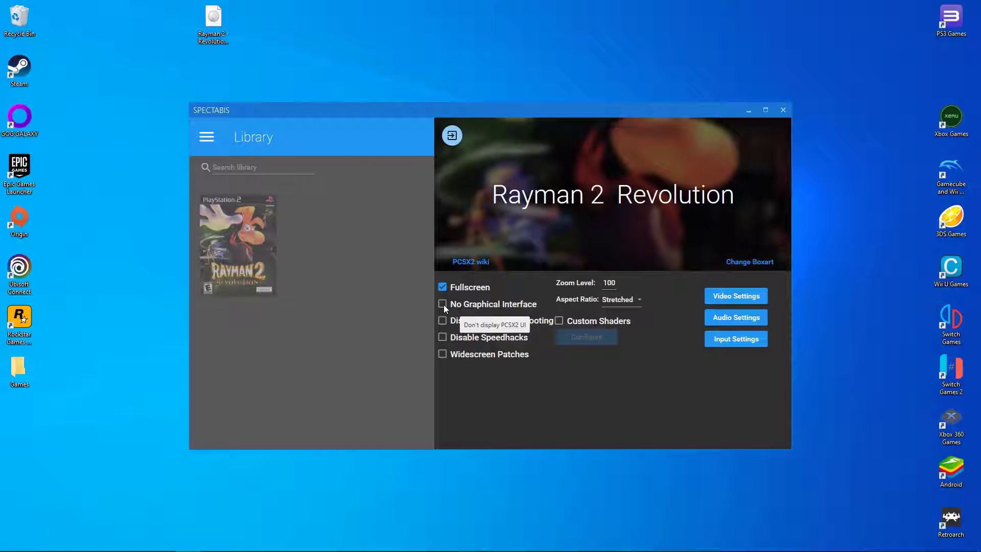
left_click(444, 304)
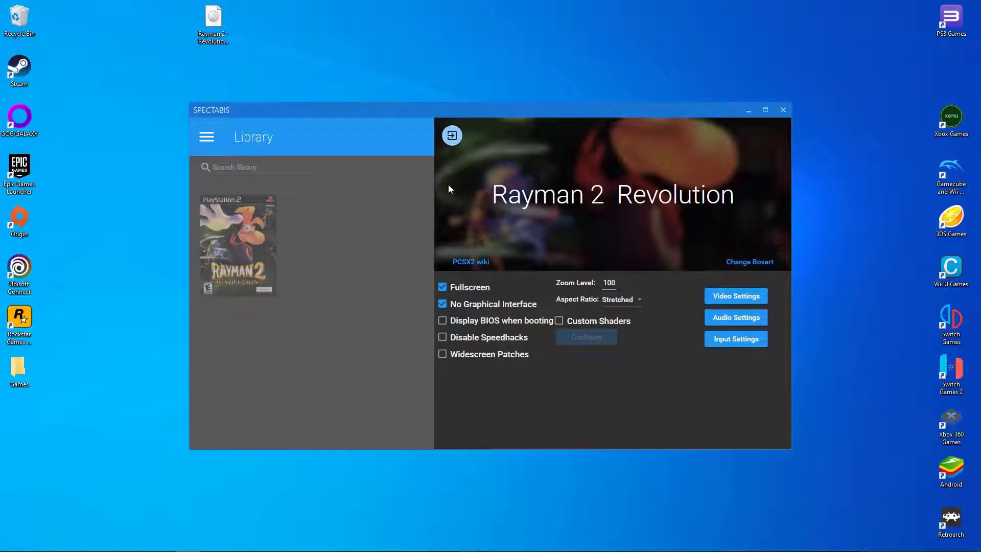
left_click(452, 137)
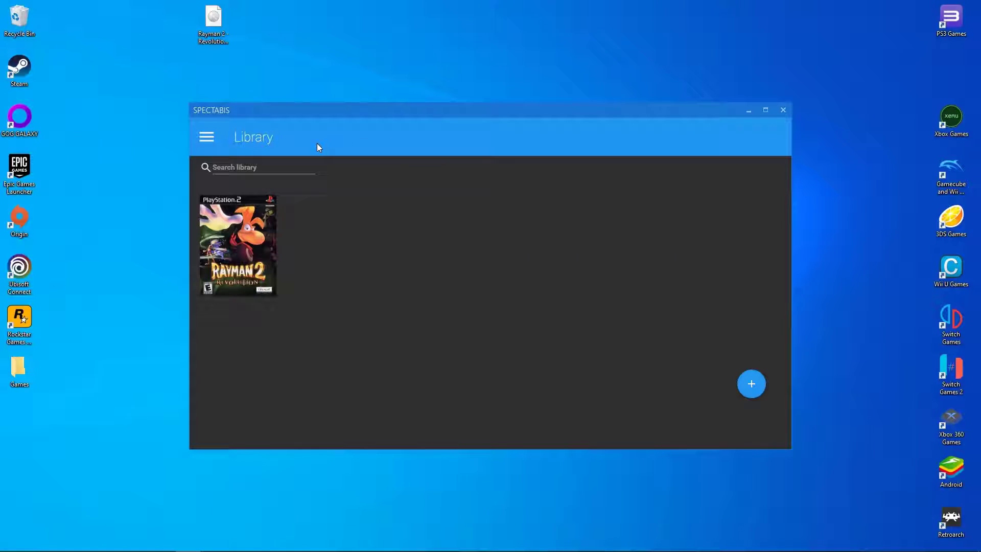
Step: Configure Rayman 2 Revolution in PCSX2, enabling Always hide mouse cursor and Start in fullscreen mode by default in the GS Window settings
right_click(225, 236)
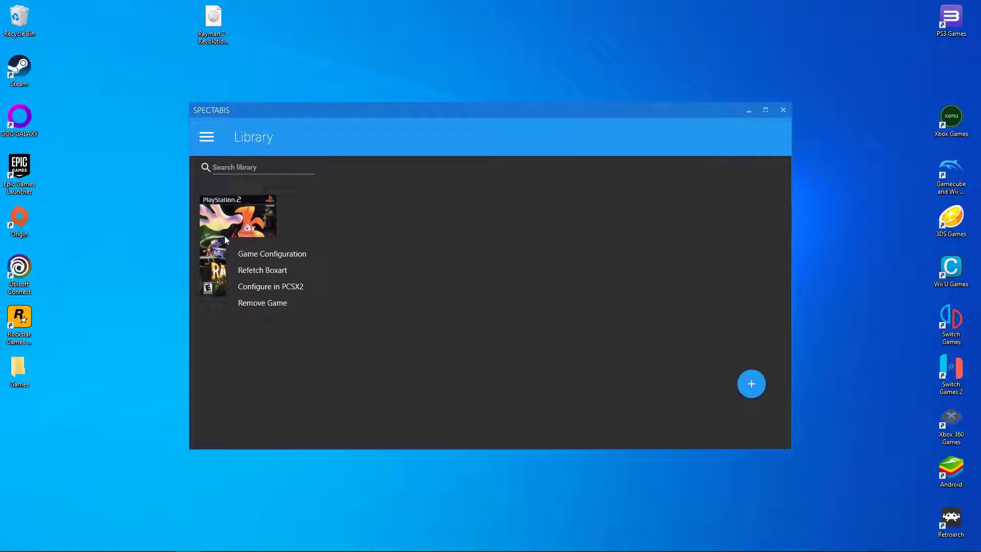
left_click(246, 286)
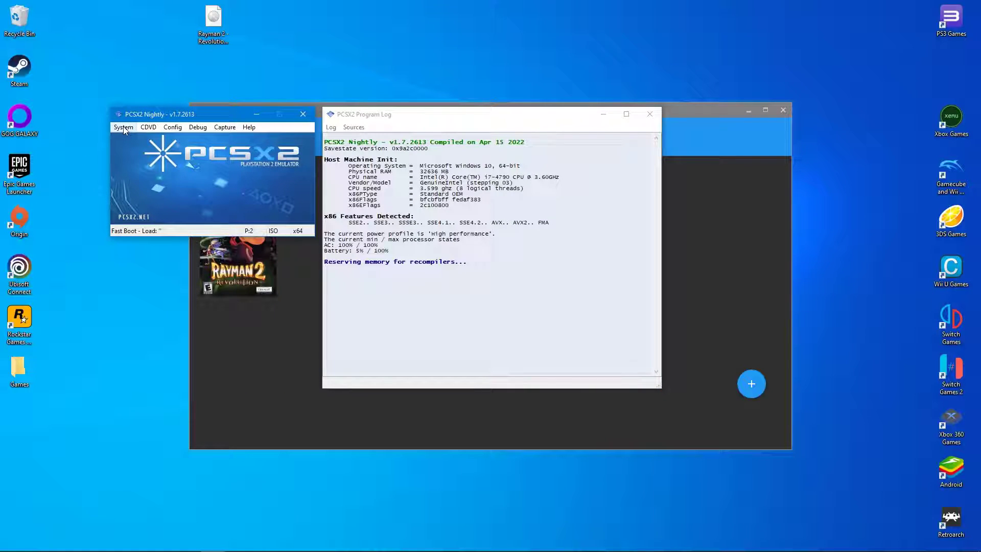
left_click(168, 127)
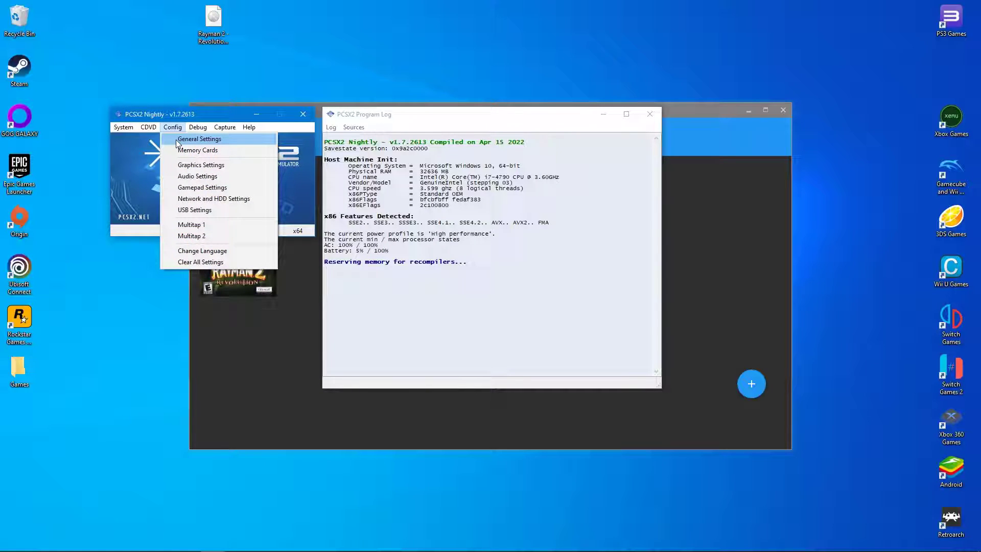
left_click(177, 140)
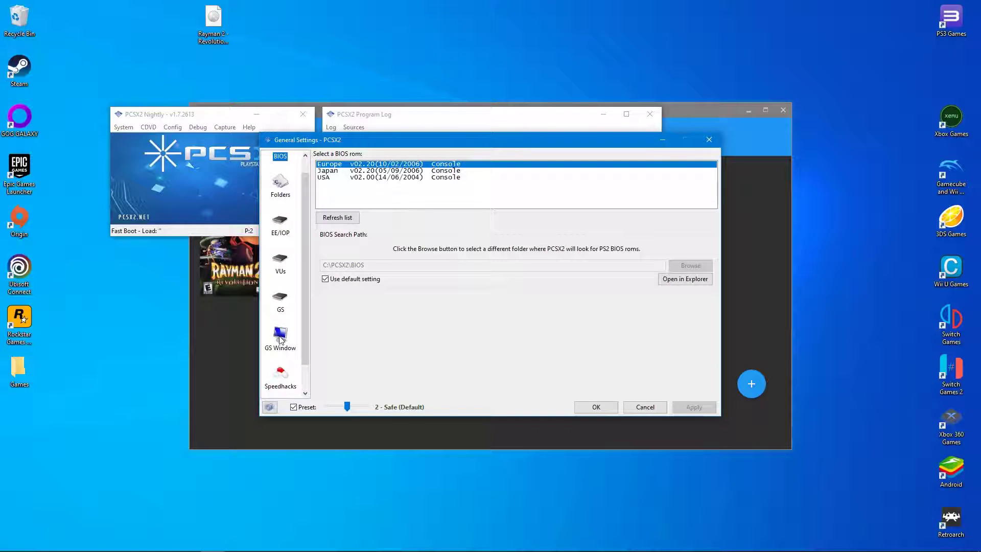
left_click(281, 338)
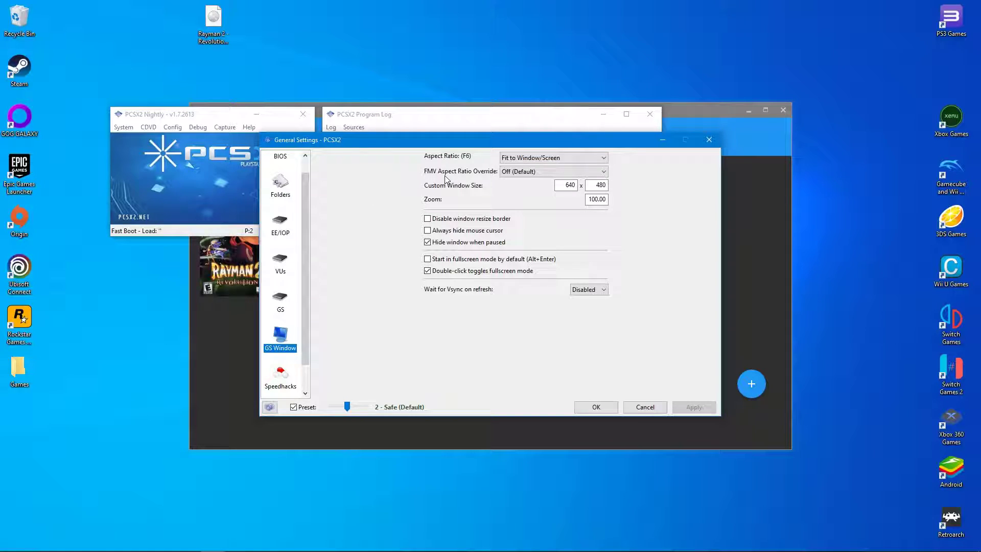
left_click(428, 230)
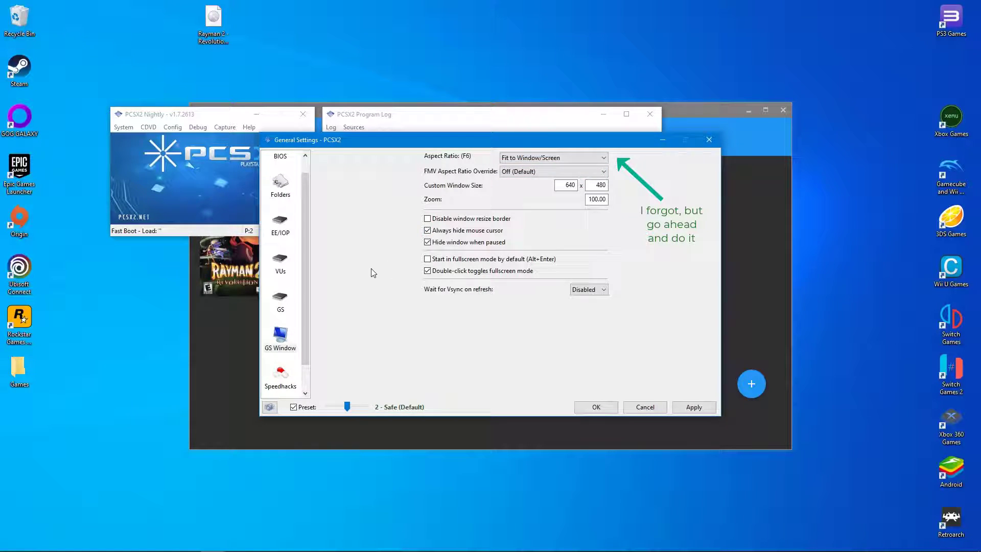
left_click(427, 259)
left_click(694, 406)
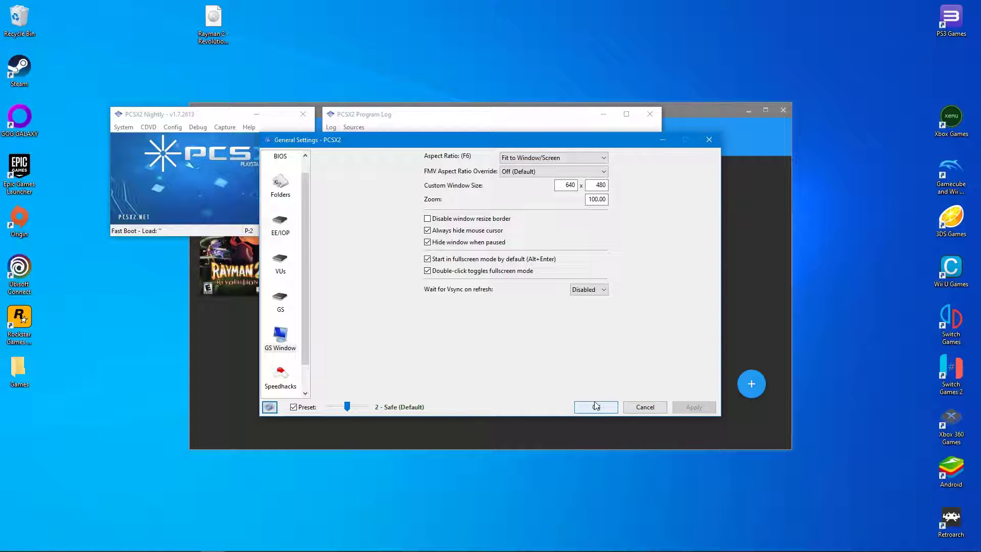
Step: Enable the MTVU (Multi-Threaded microVU1) speedhack, apply it and close the general settings
left_click(280, 385)
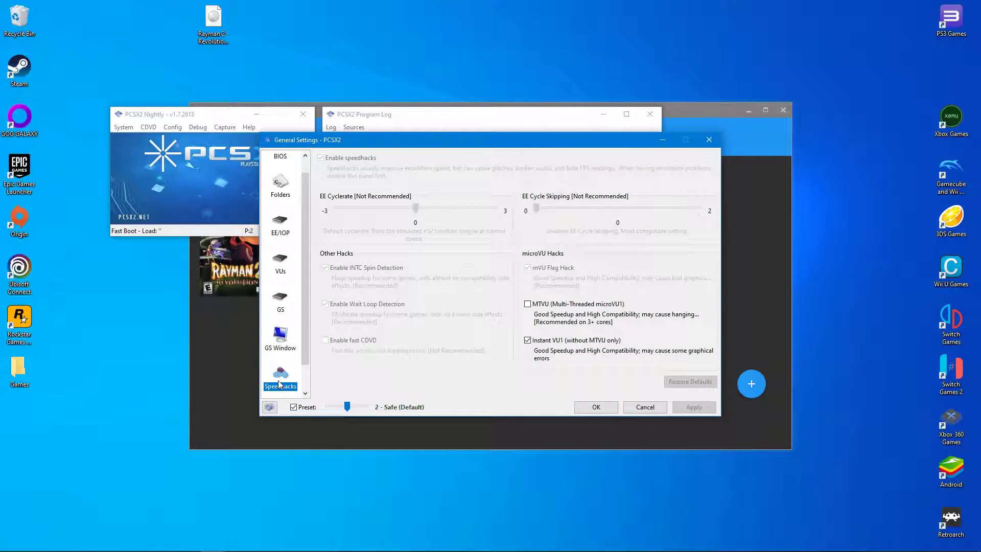
left_click(528, 305)
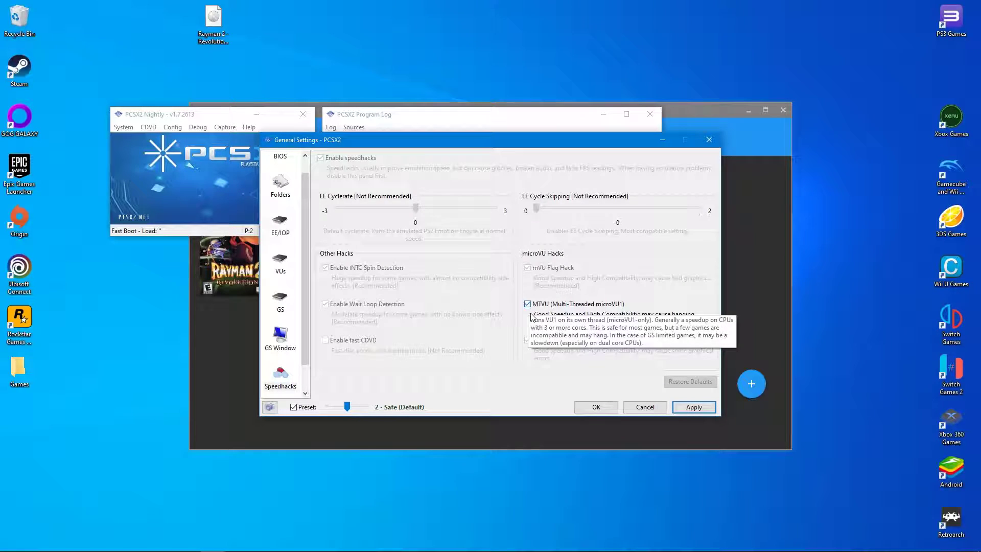
left_click(694, 407)
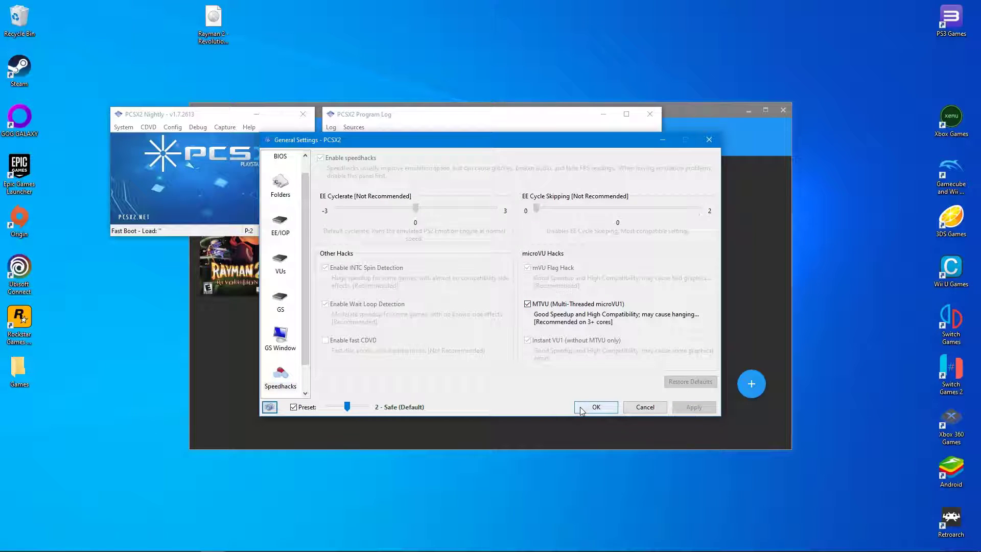
left_click(594, 407)
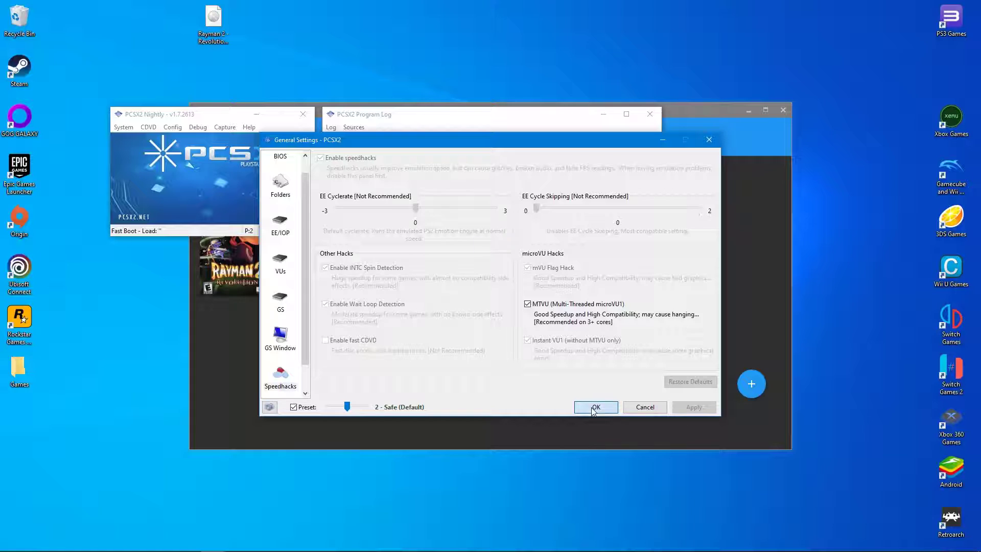
Step: Set the renderer to Vulkan in the PCSX2 graphics settings
left_click(123, 128)
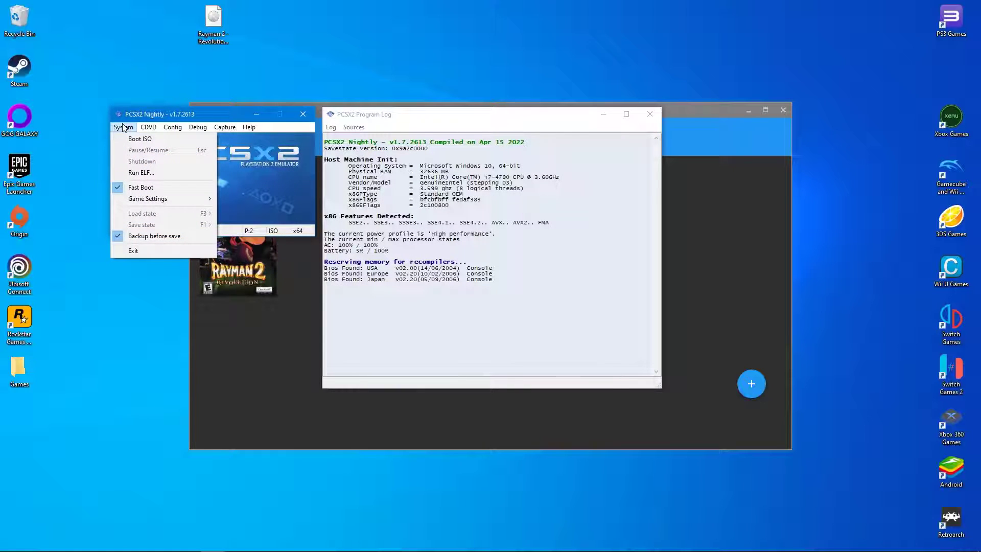
mouse_move(173, 128)
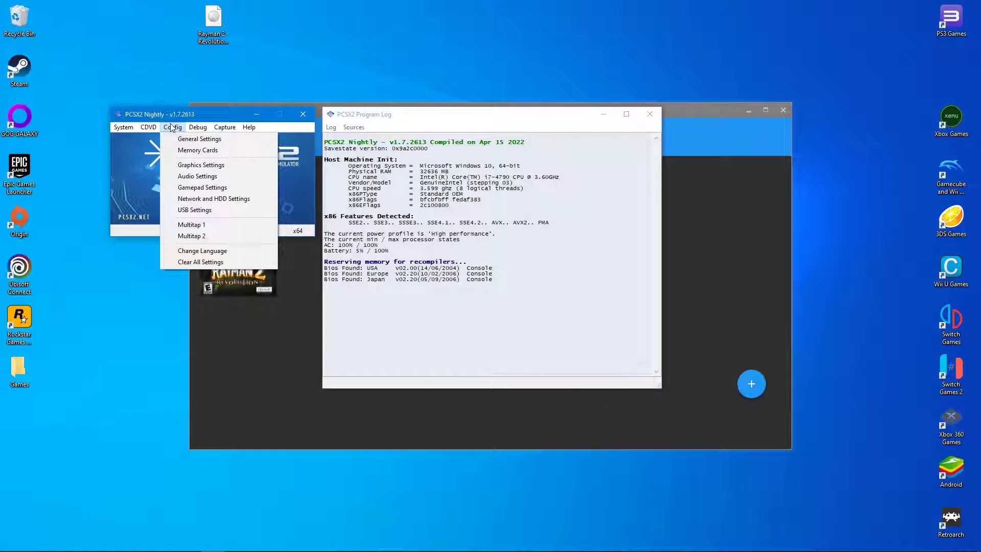
left_click(181, 169)
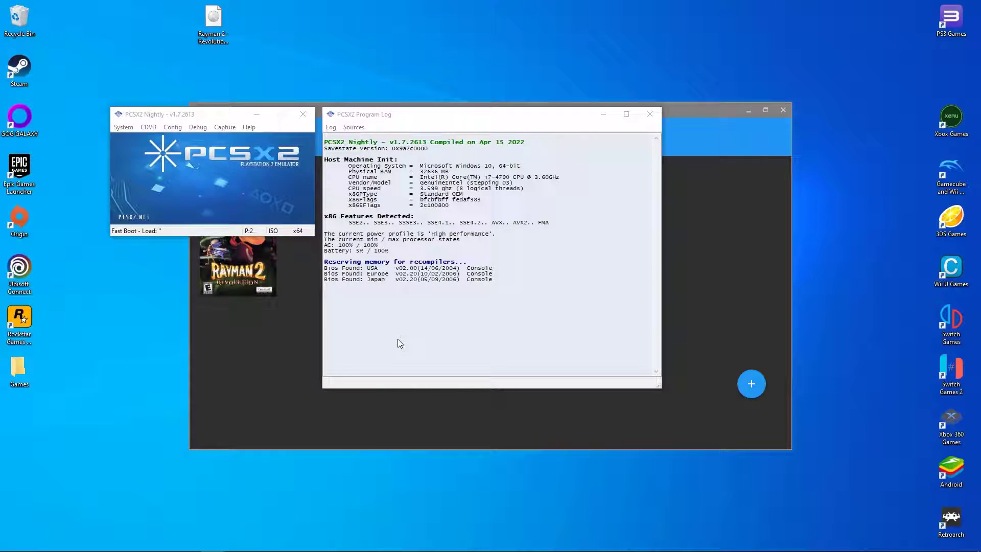
left_click(271, 180)
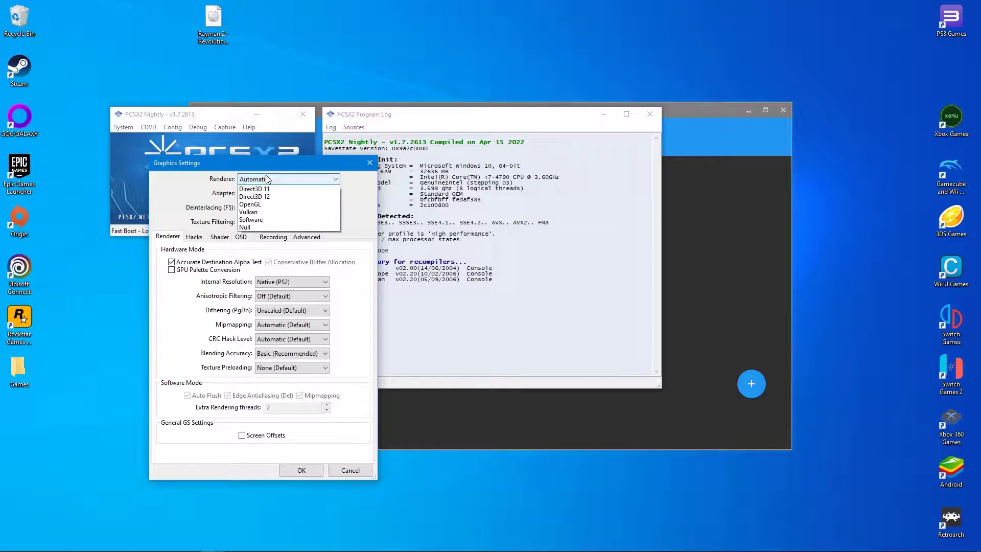
left_click(248, 220)
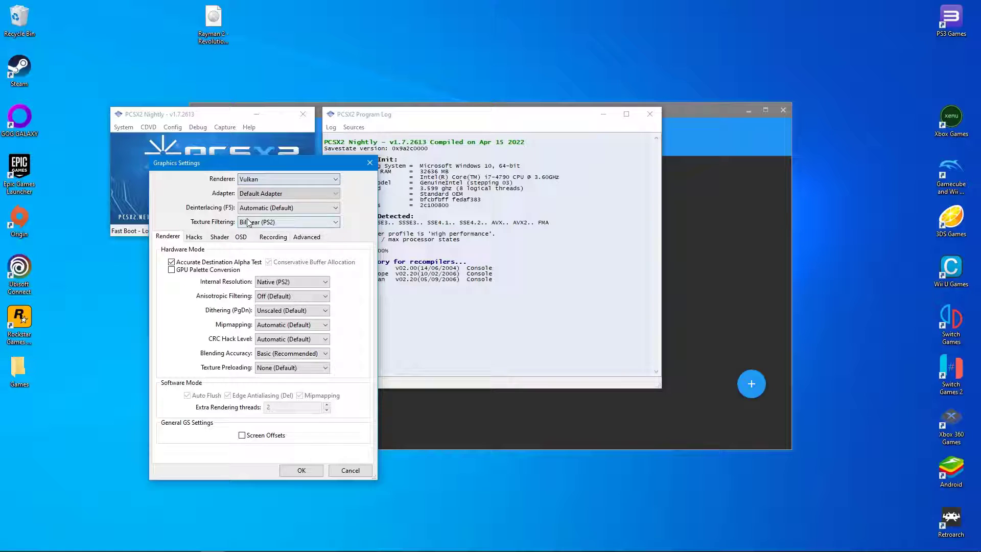
Step: Enable GPU Palette Conversion, set the internal resolution to 3x Native (~1080p), save the graphics settings and exit PCSX2
left_click(173, 270)
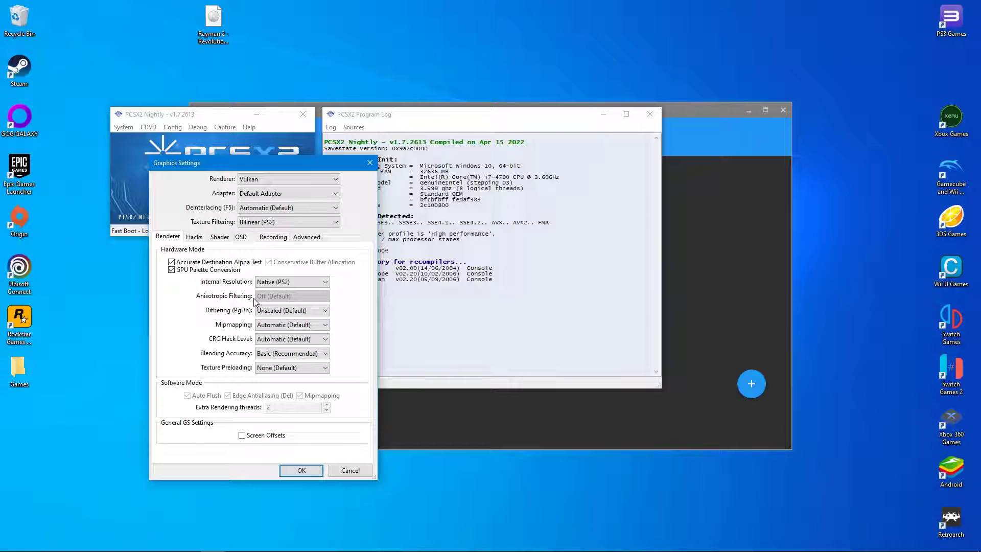
left_click(275, 283)
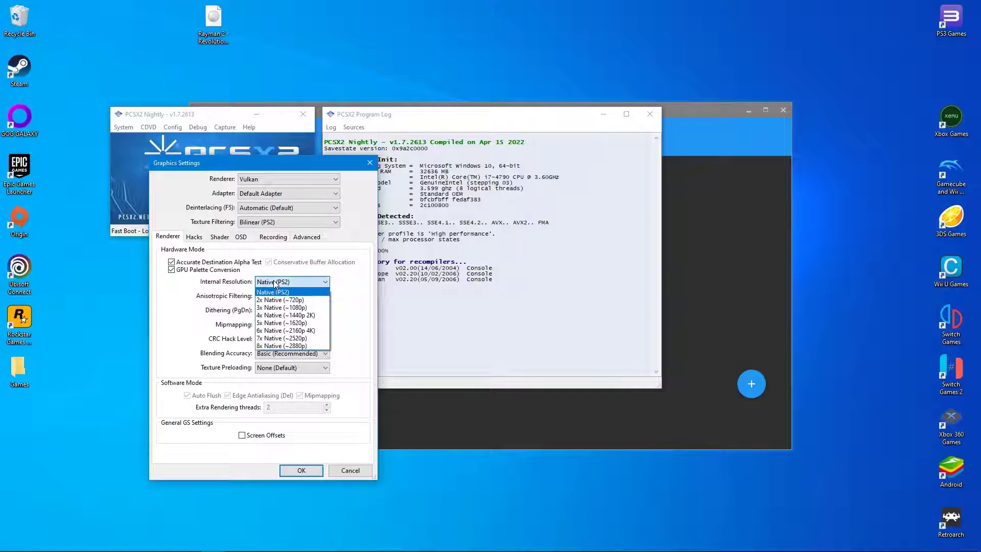
left_click(271, 308)
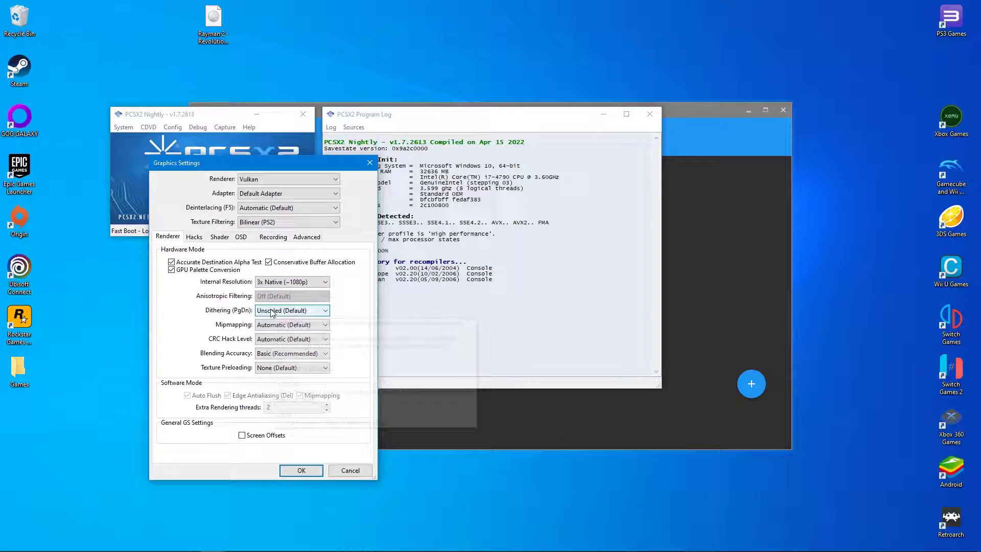
left_click(302, 472)
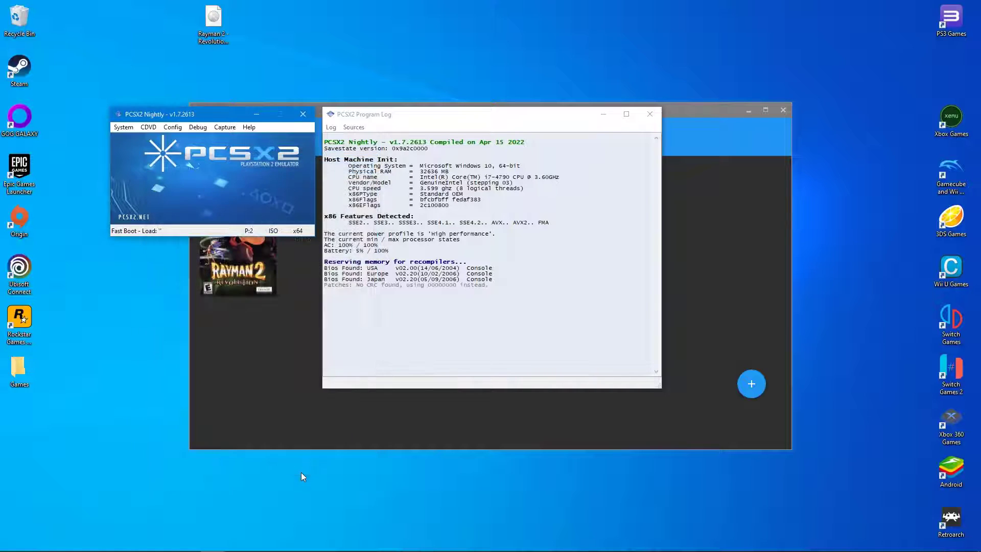
left_click(122, 127)
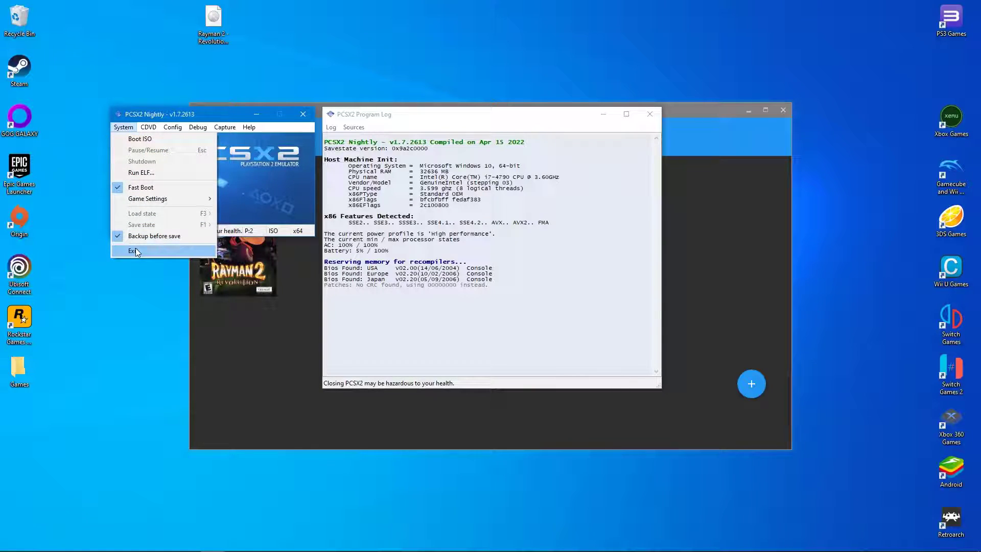
left_click(161, 251)
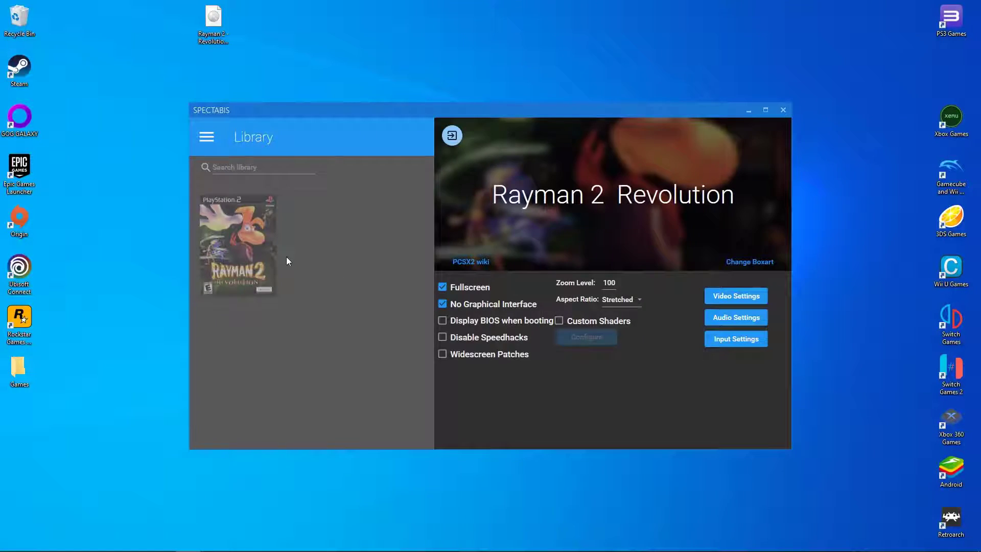
Step: Open the game's PCSX2 wiki page from the Spectabis game configuration and review its test configurations and known issues
left_click(470, 263)
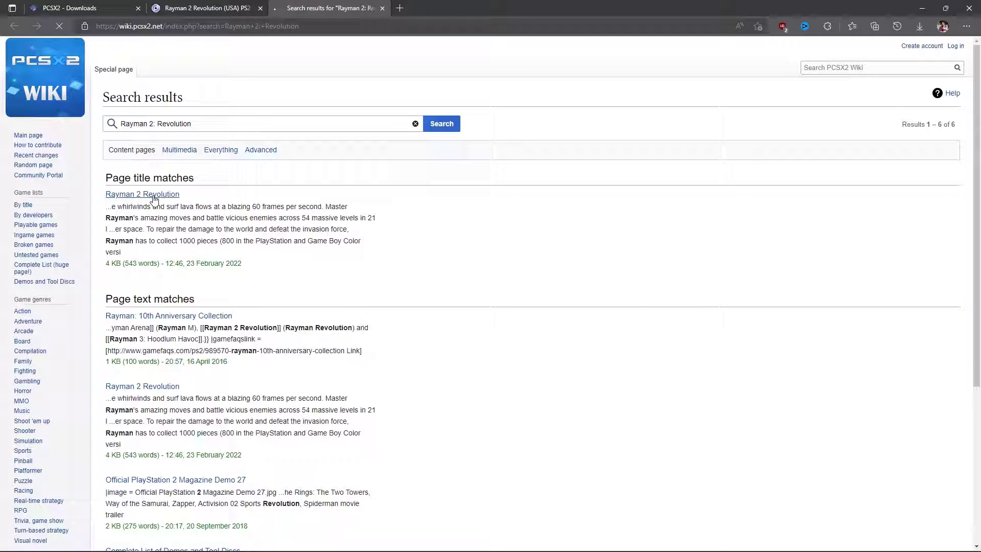
left_click(171, 194)
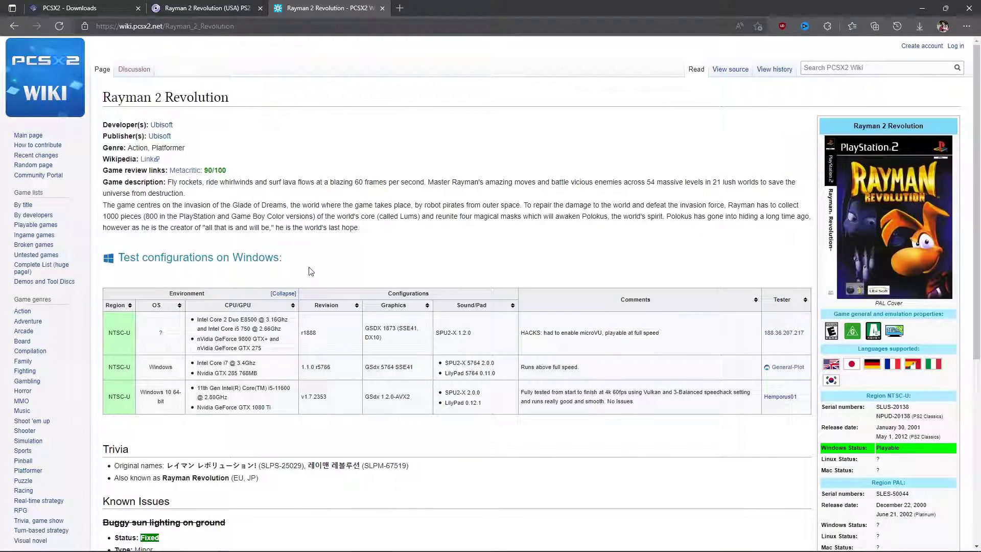
scroll(311, 271, "down", 3)
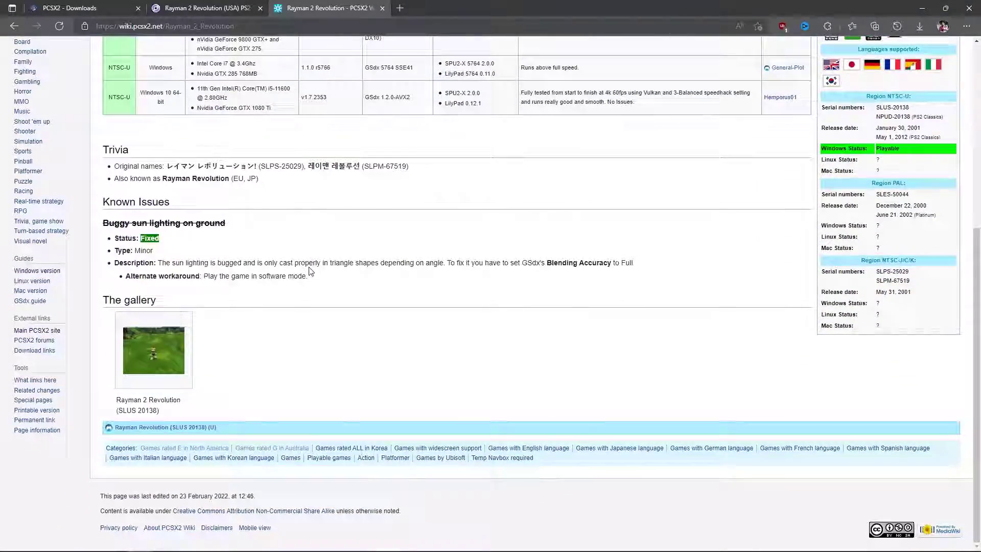
scroll(311, 271, "up", 1)
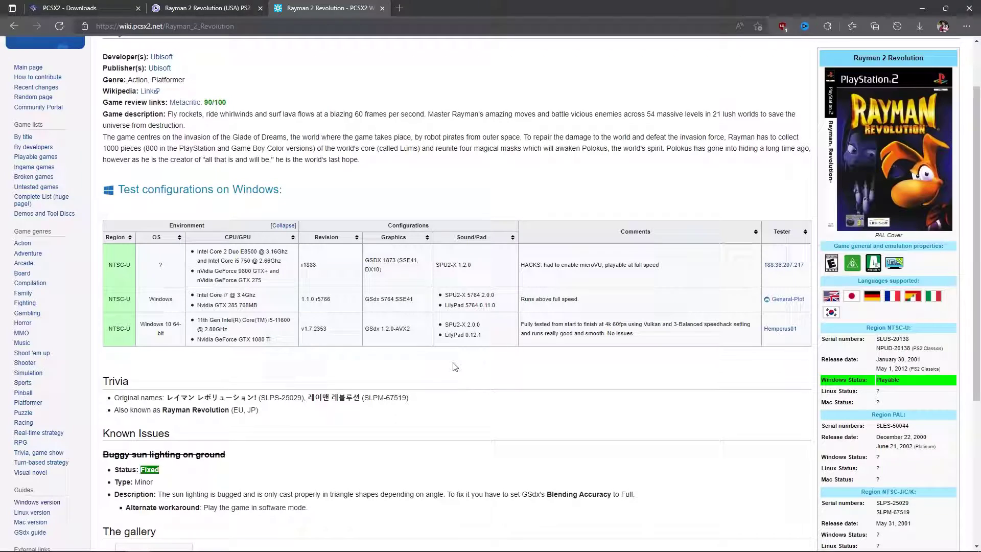